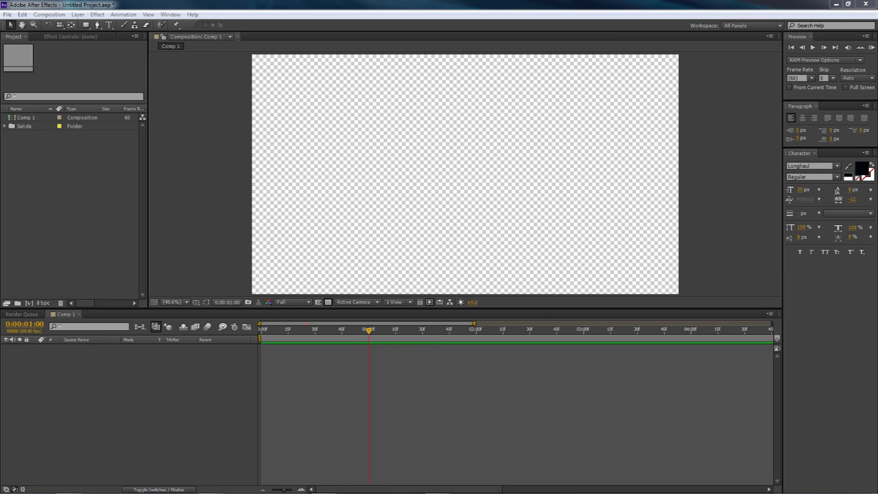
Switch to Illustrator and show all the helmet artwork layers inside the A1 layer of the logo file
mouse_move(149, 490)
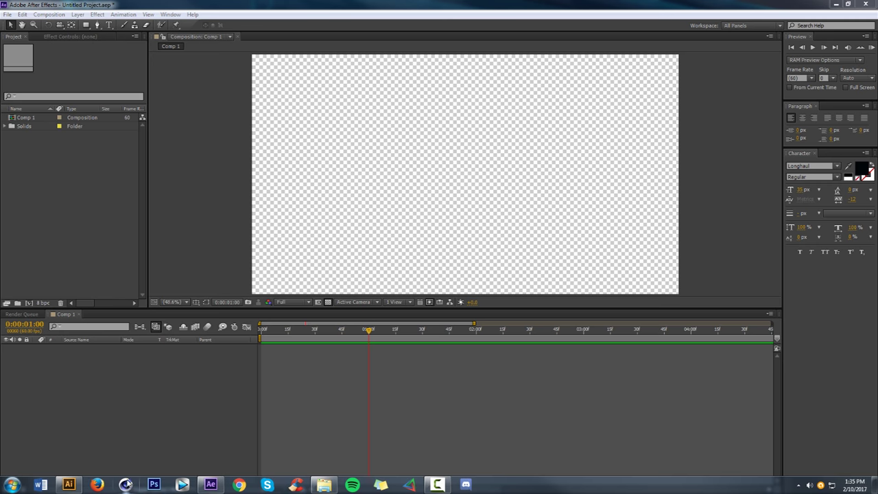
left_click(69, 484)
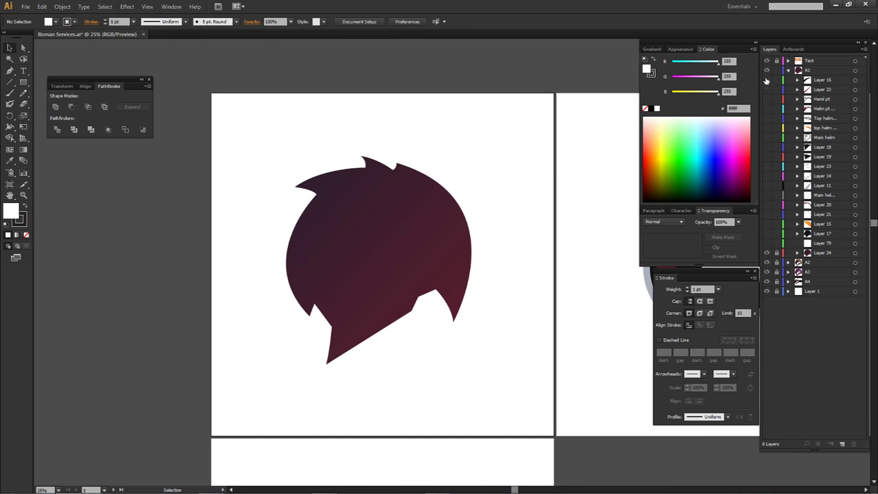
left_click_drag(770, 219, 767, 245)
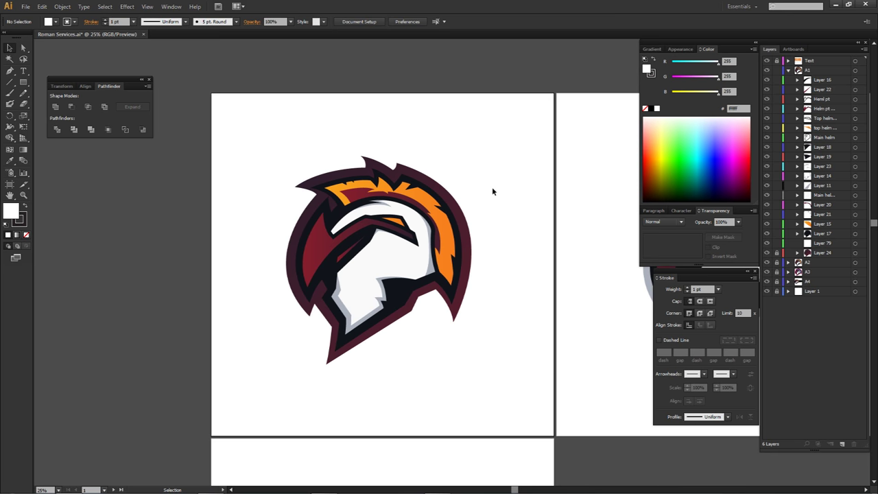
left_click_drag(280, 128, 520, 379)
left_click_drag(509, 377, 245, 131)
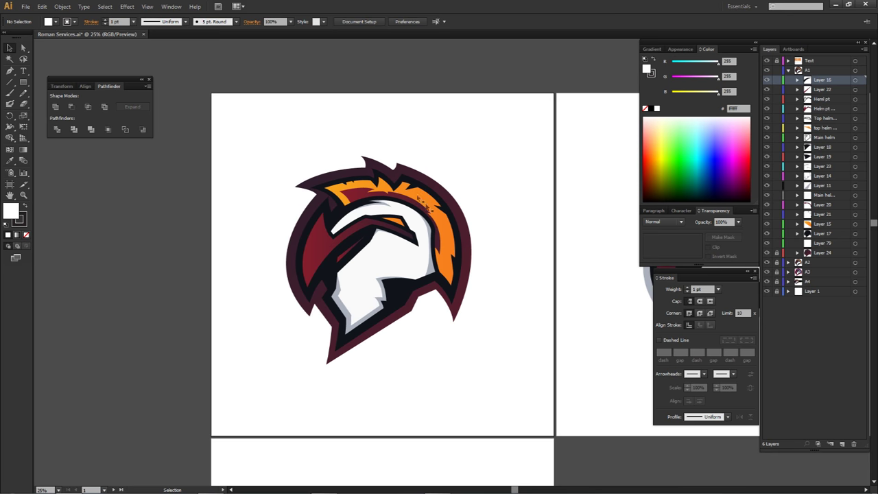
Compare the full helmet logo with its gradient backing shape by toggling Layer 24 and the A1 artwork layers
left_click(766, 252)
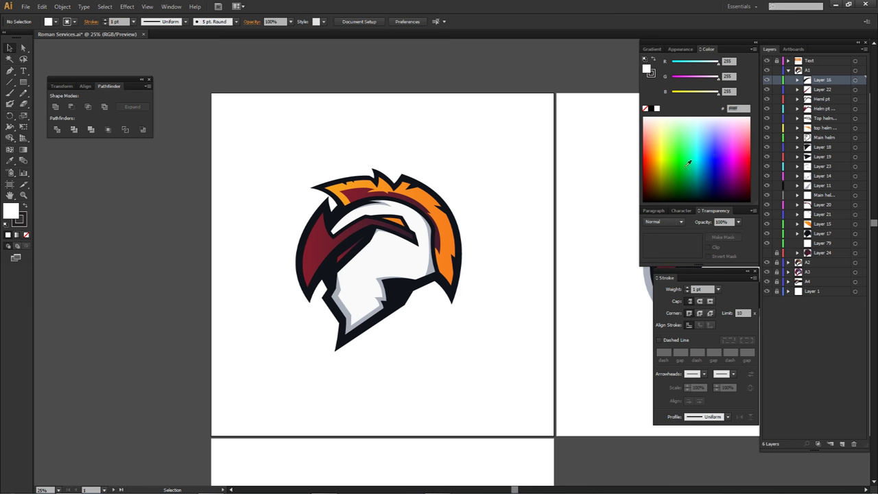
left_click(767, 243)
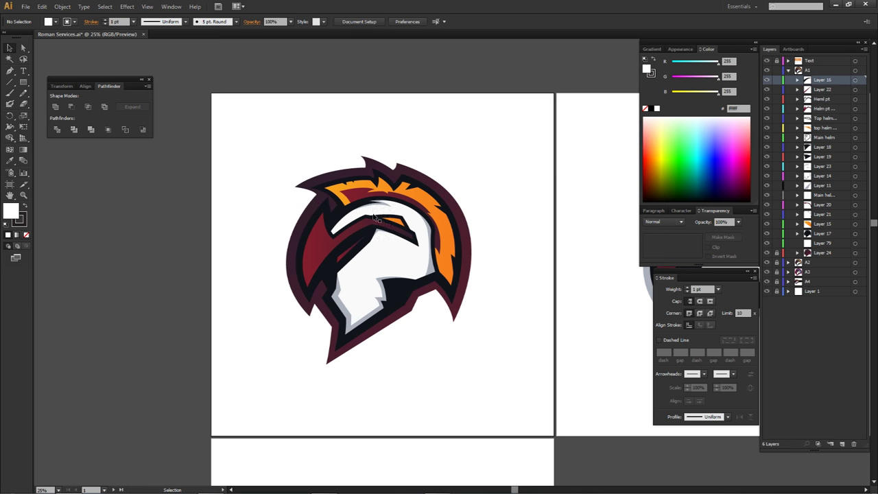
left_click_drag(767, 243, 766, 79)
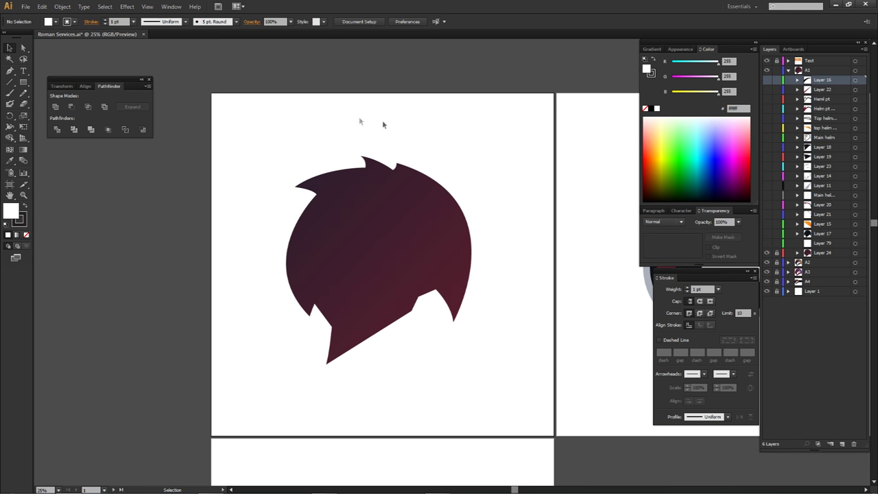
left_click_drag(767, 79, 769, 253)
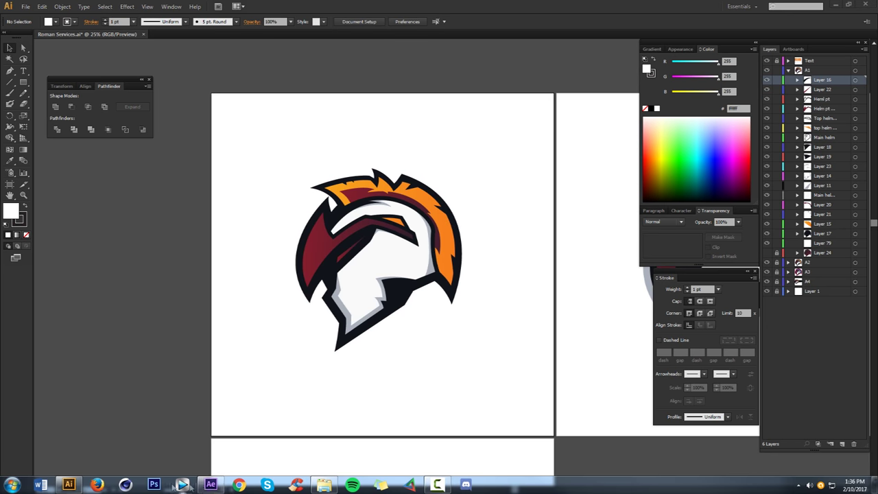
Switch to After Effects and import R1.png and R2.png into the project
left_click(210, 485)
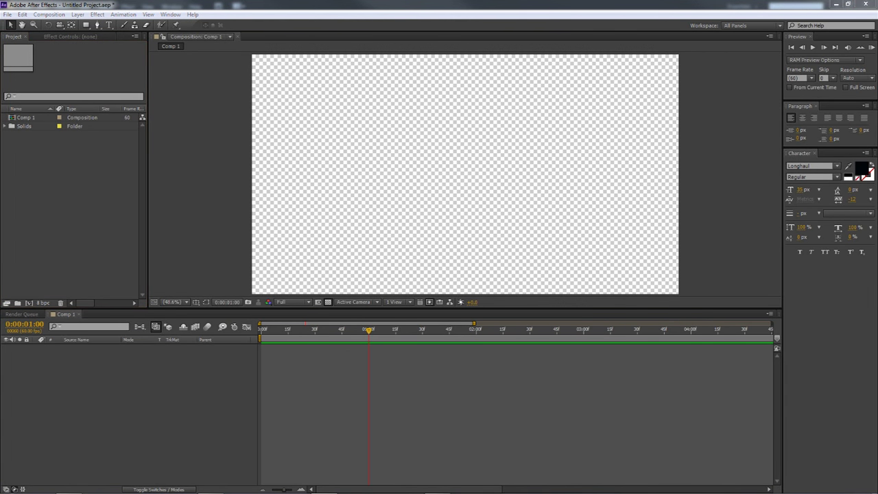
left_click_drag(480, 133, 110, 171)
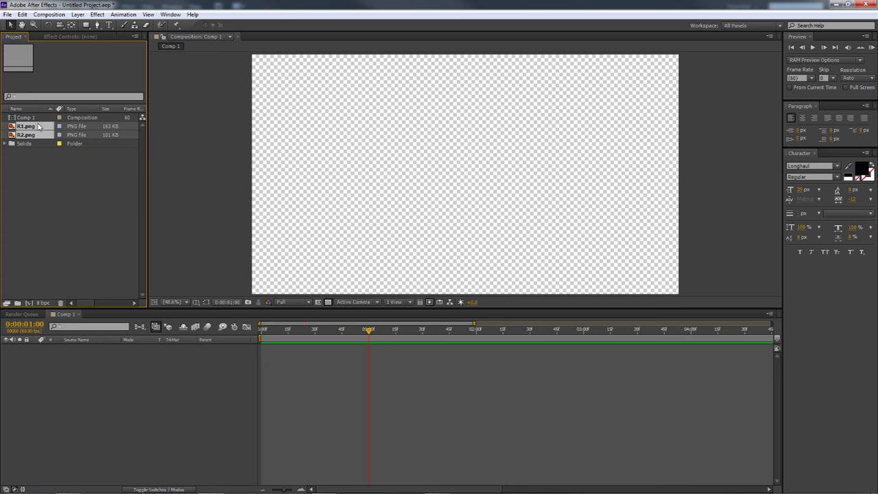
left_click_drag(32, 136, 129, 382)
left_click(81, 219)
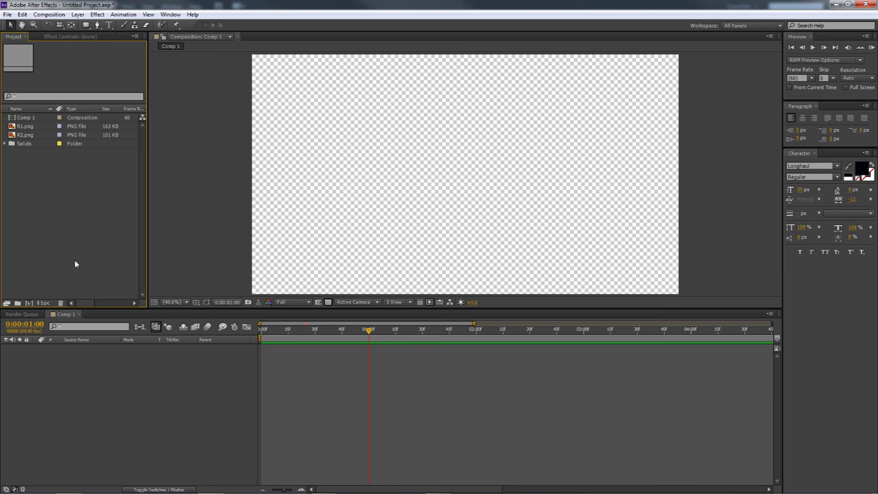
left_click(49, 14)
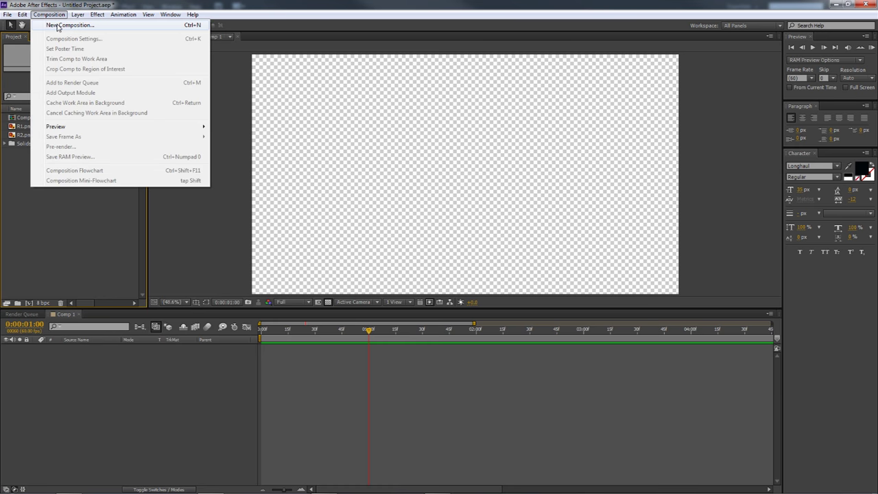
left_click(65, 24)
left_click_drag(186, 109, 181, 86)
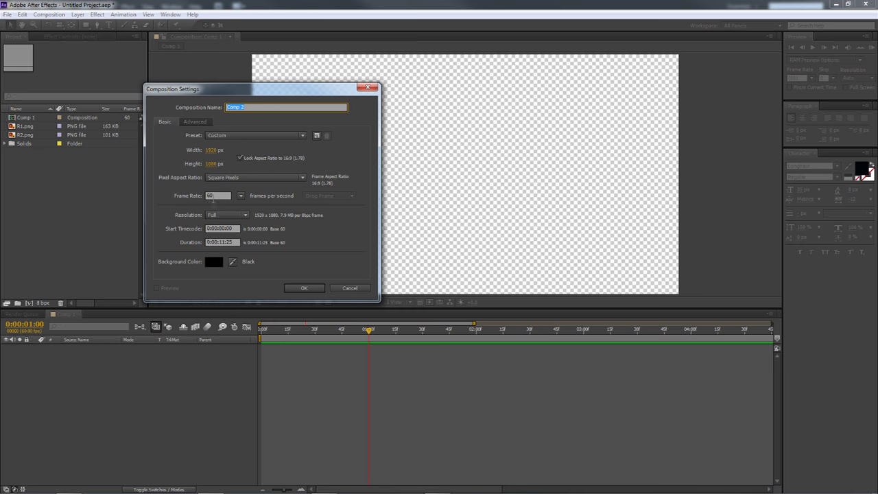
left_click(348, 288)
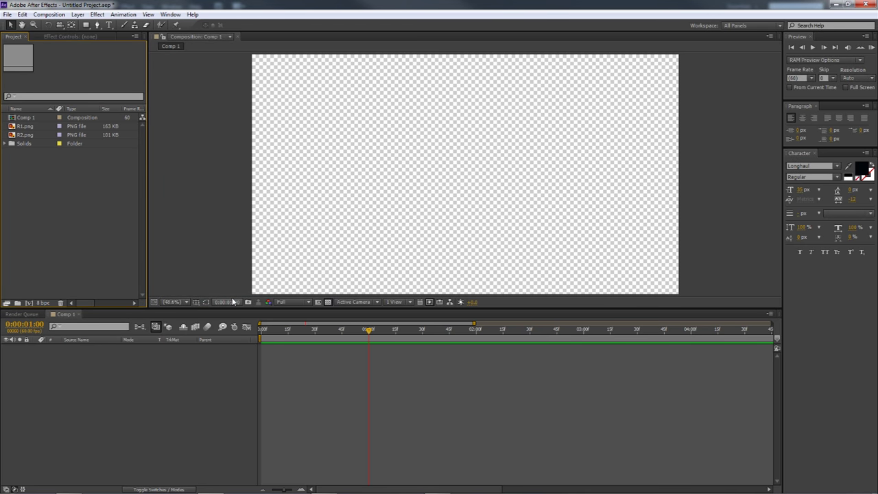
right_click(97, 357)
mouse_move(172, 363)
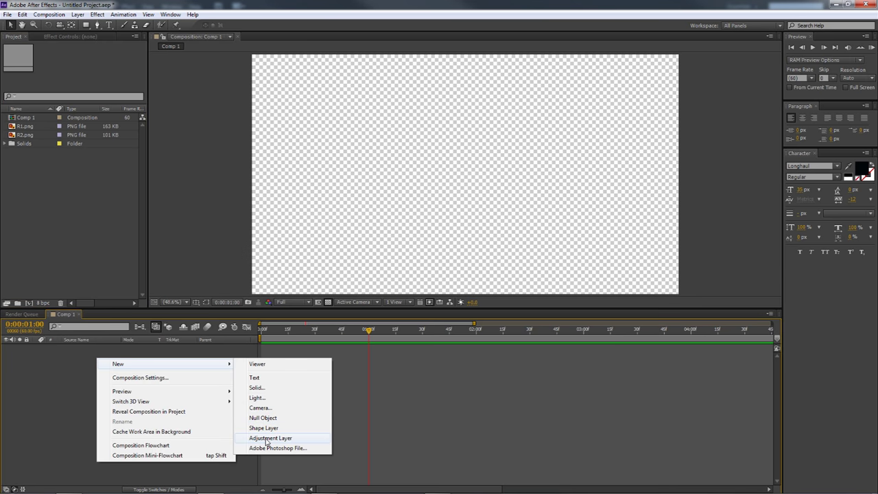
Place R1.png in Comp 1 and create a full-frame solid in the orange sampled from the logo's crest
left_click(31, 126)
left_click_drag(28, 129, 81, 378)
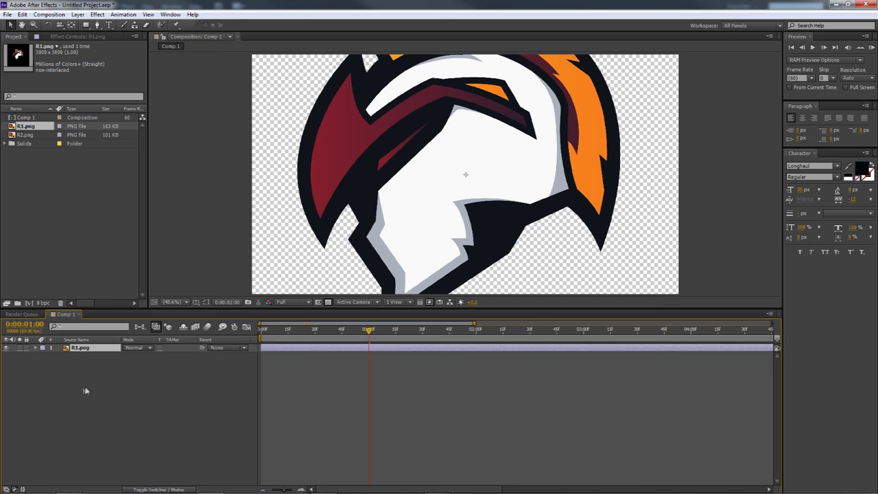
right_click(77, 385)
mouse_move(110, 391)
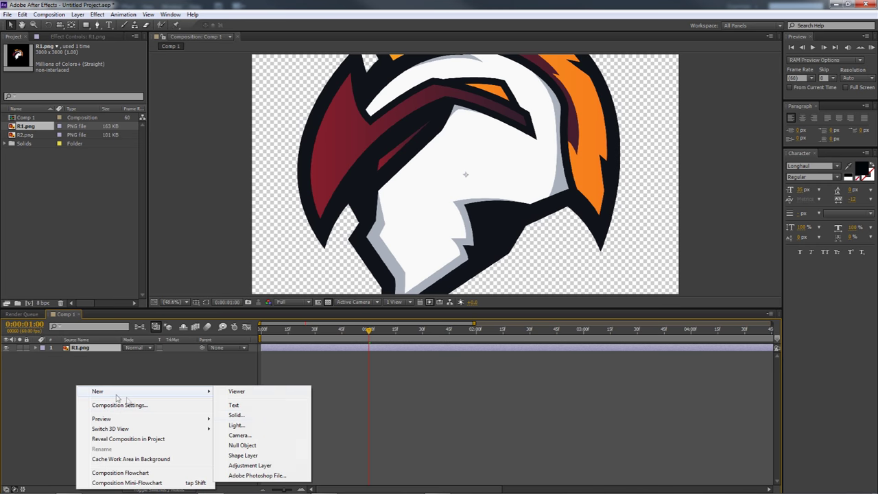
left_click(233, 416)
left_click(581, 292)
left_click(585, 81)
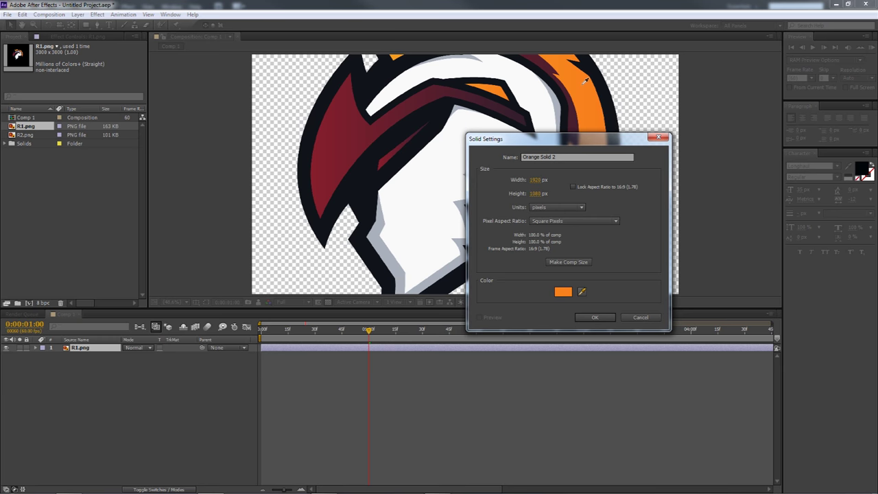
left_click(396, 60)
left_click(595, 318)
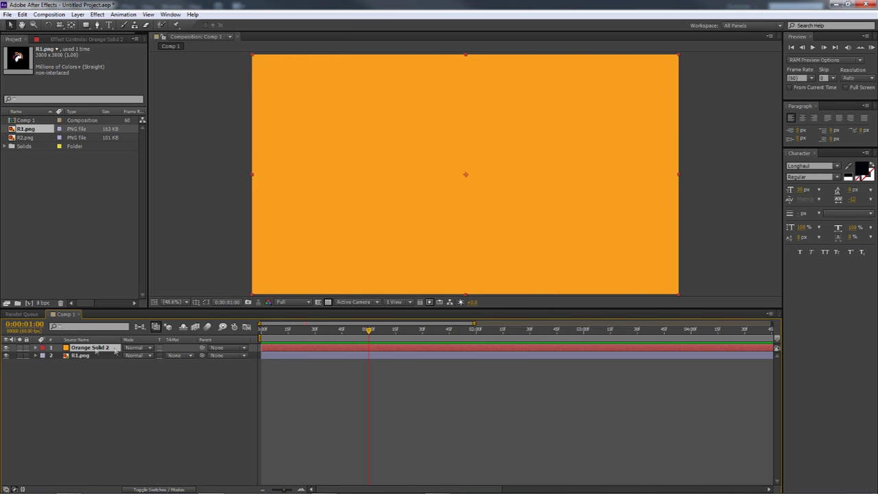
Lock the orange solid beneath the logo layer and delete the R1.png layer from the composition
left_click_drag(98, 355, 101, 347)
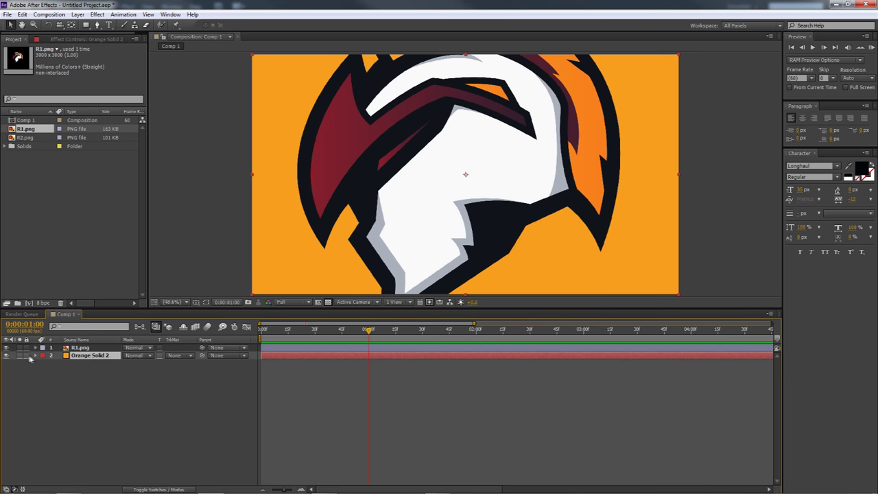
left_click(26, 356)
left_click(74, 348)
key("Delete")
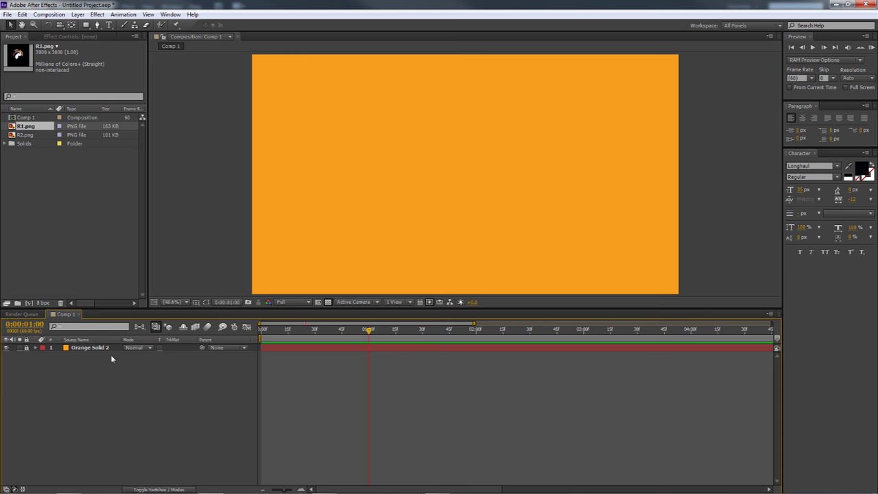
Check the R1.png and R2.png footage in the project and place R1.png above the orange solid
left_click(41, 129)
left_click(34, 135)
left_click(32, 129)
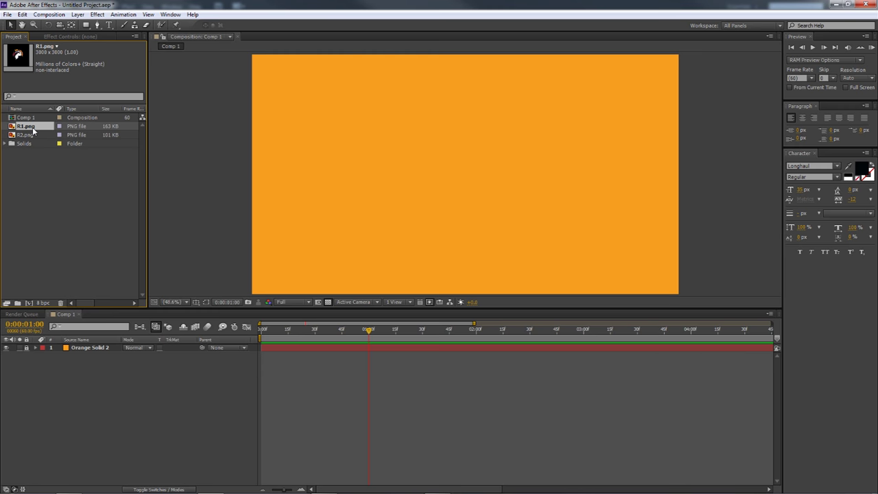
key("Down")
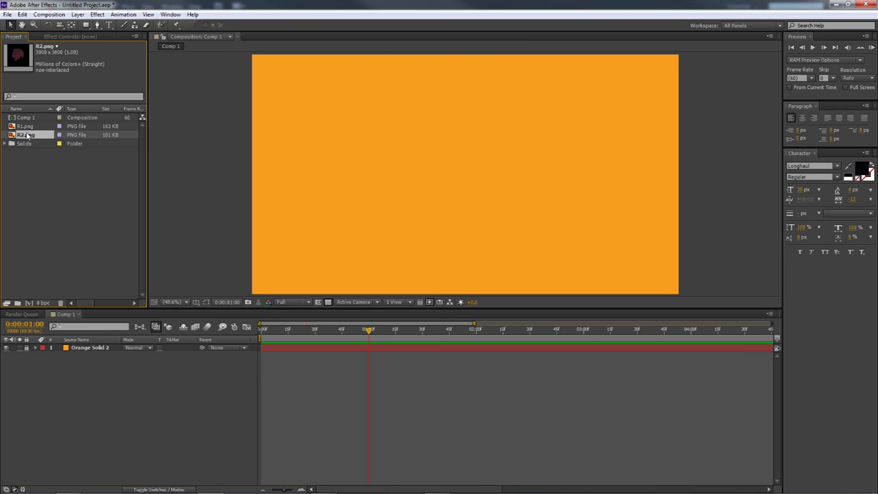
left_click(26, 128)
left_click_drag(26, 127, 80, 347)
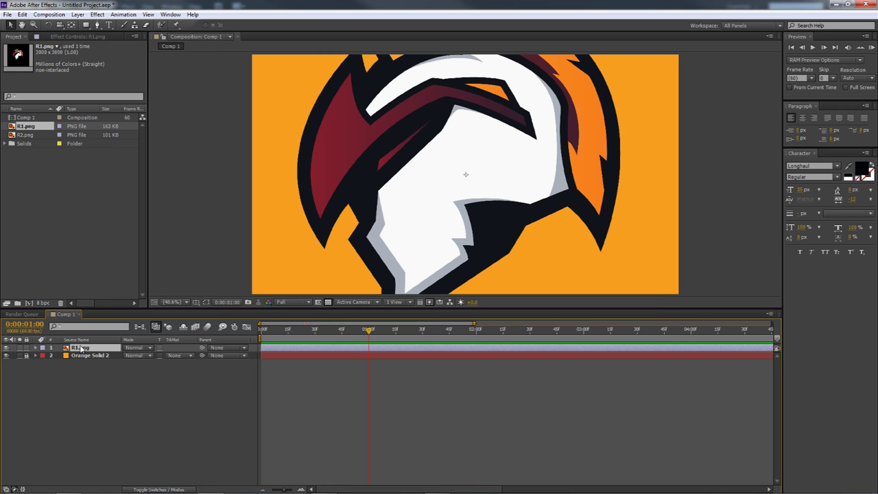
Set the R1.png layer's scale to 25%
key("s")
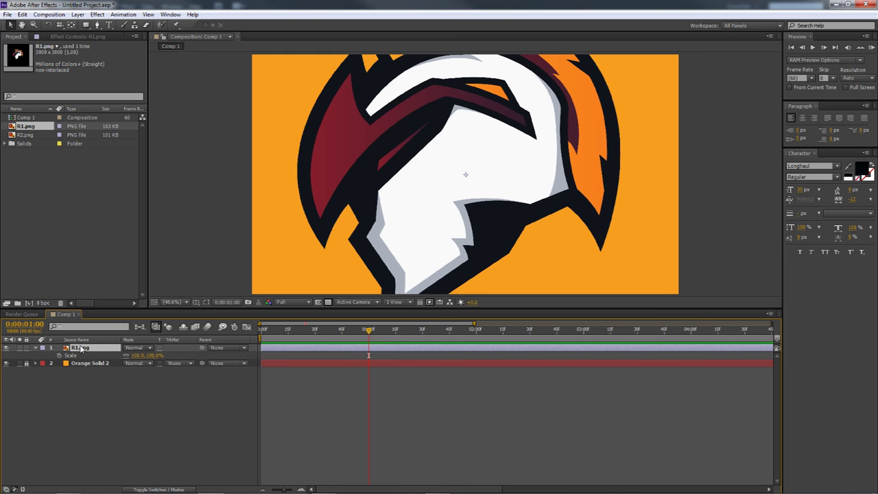
left_click(138, 356)
type("25")
key("Return")
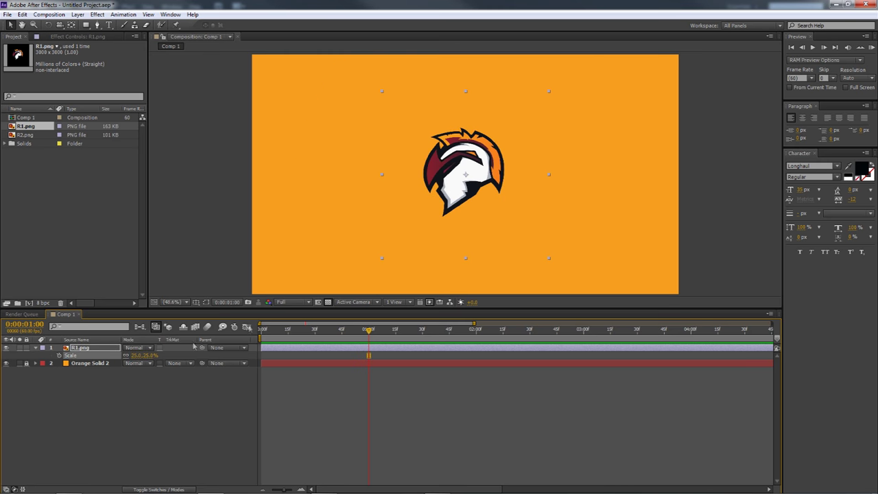
left_click(712, 236)
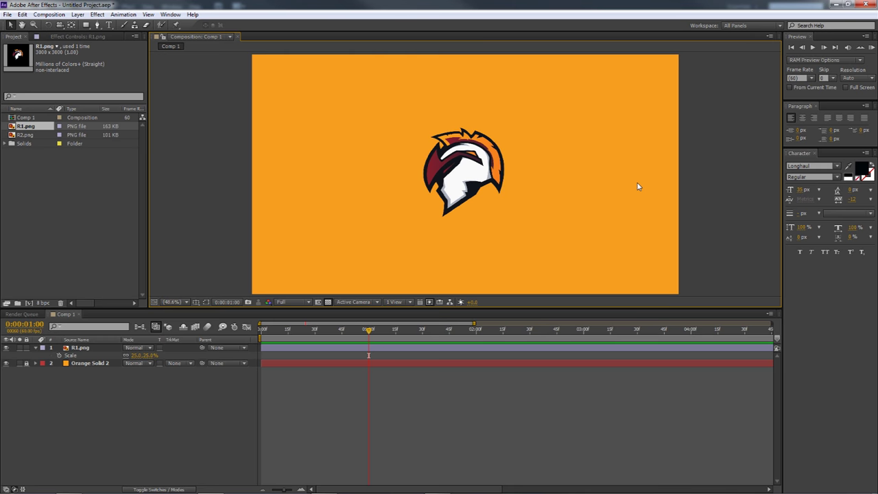
Center the R1.png logo in the composition view using the Center In View transform
left_click(483, 164)
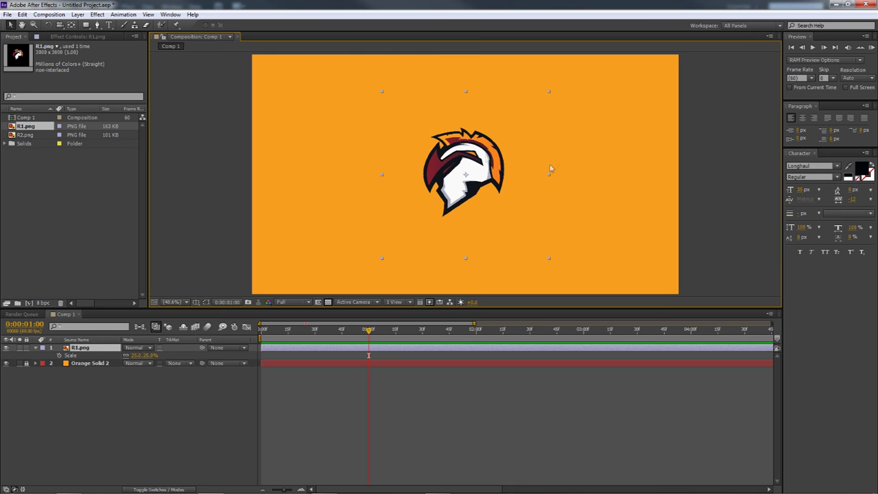
right_click(462, 156)
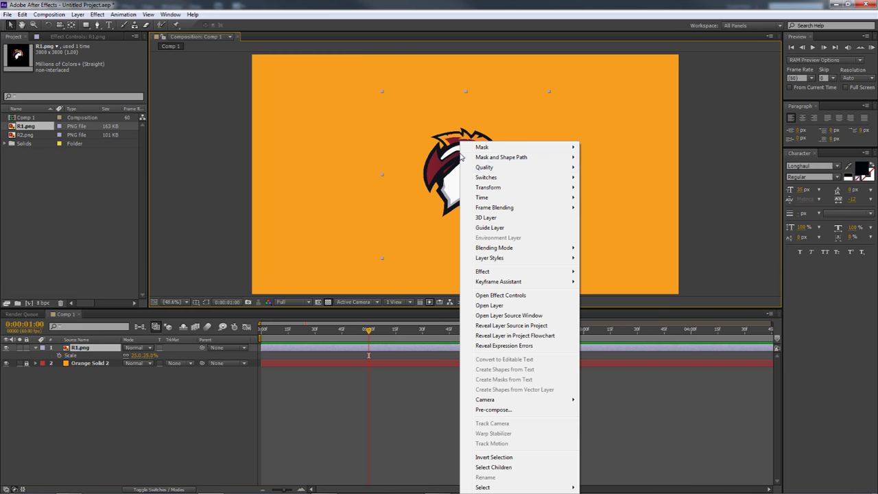
mouse_move(489, 190)
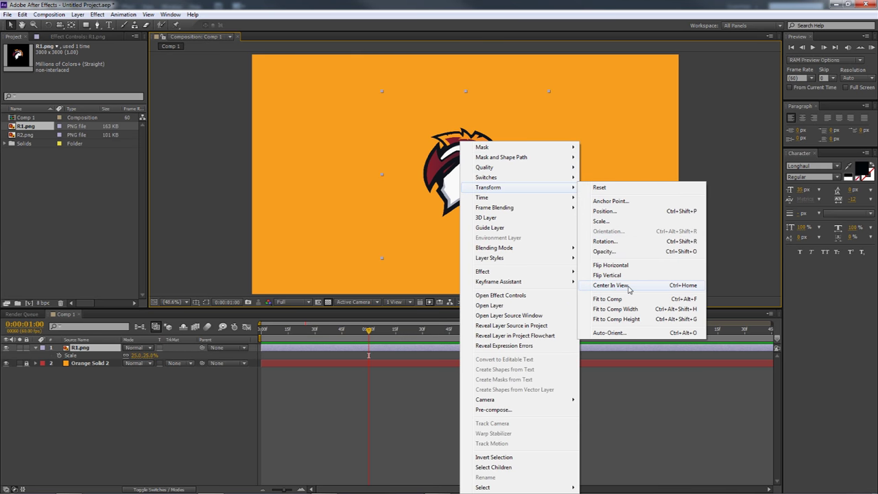
left_click(628, 287)
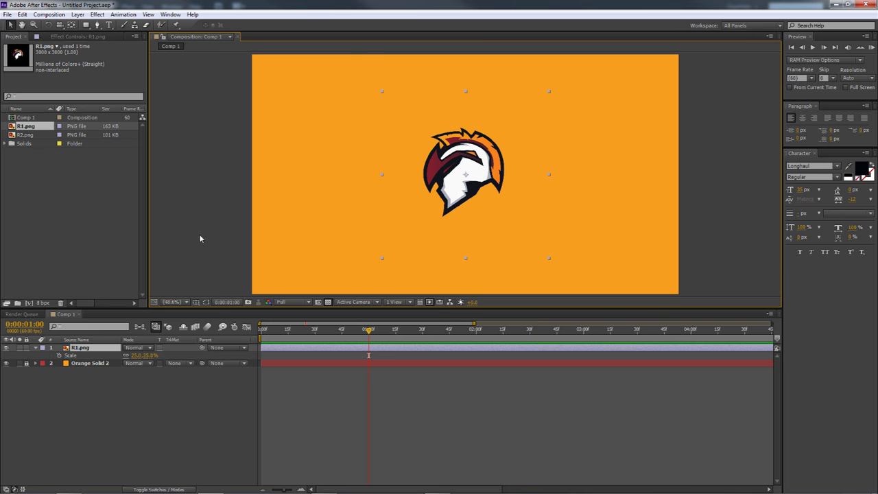
left_click(162, 401)
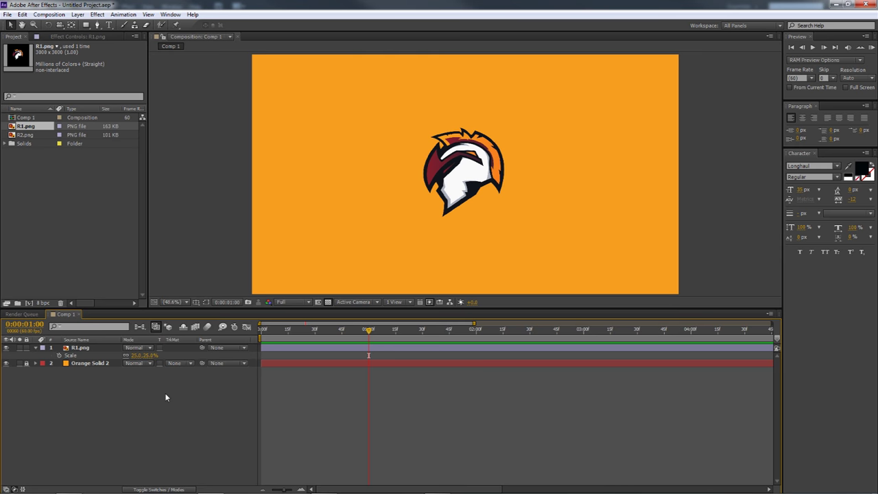
Create a near-black full-frame solid directly above the R1.png layer
left_click(87, 349)
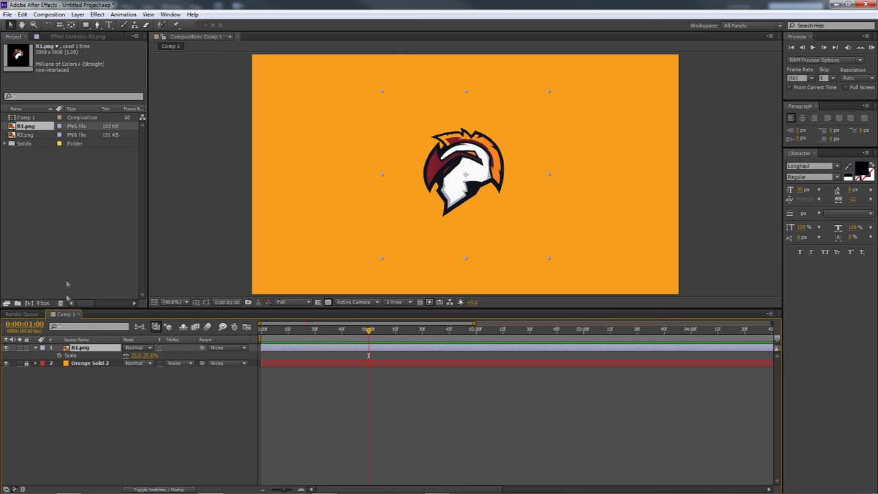
right_click(85, 381)
mouse_move(104, 389)
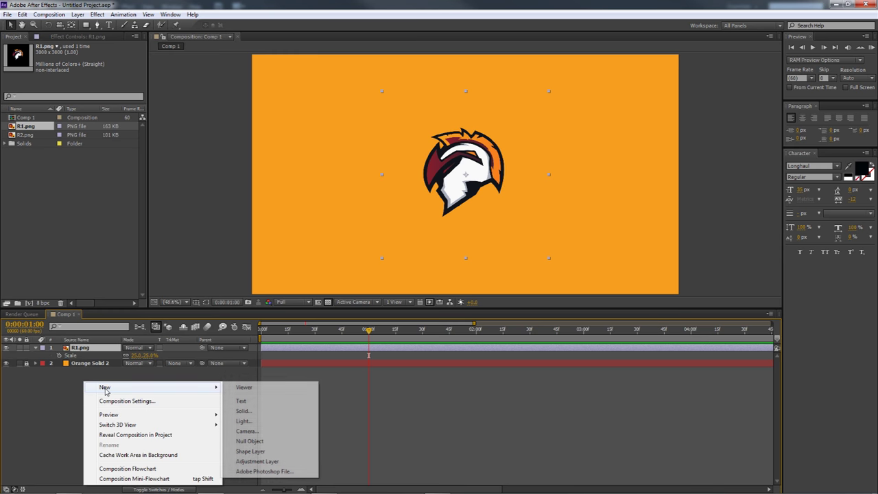
left_click(243, 411)
left_click(559, 292)
left_click_drag(579, 379, 574, 384)
left_click_drag(693, 335, 694, 325)
left_click(766, 273)
left_click(606, 317)
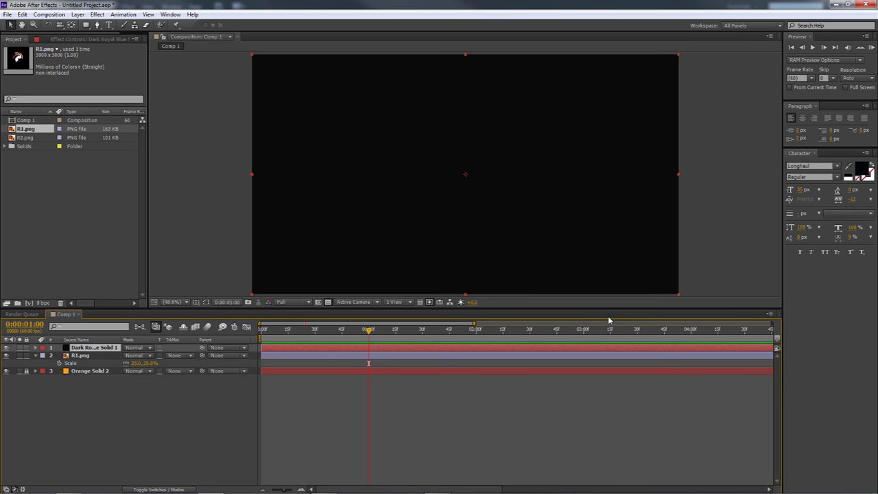
Add a second copy of the R1.png footage to the composition, directly above the dark solid
left_click(737, 262)
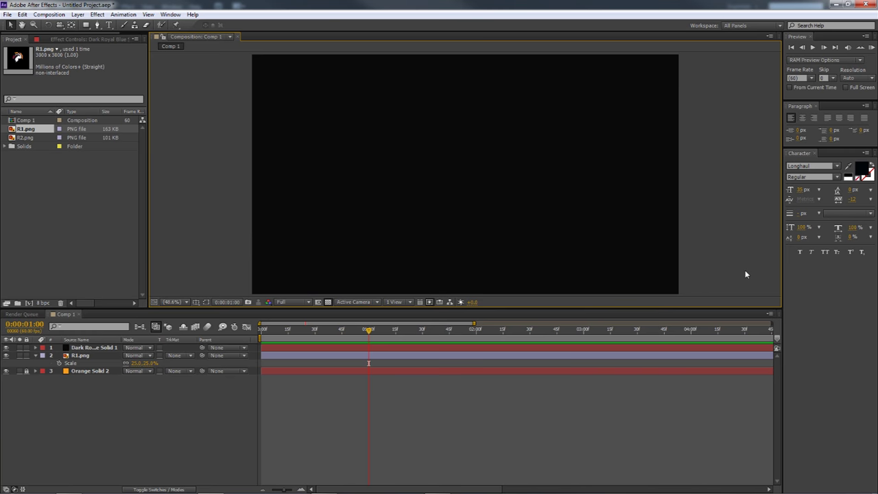
left_click(97, 349)
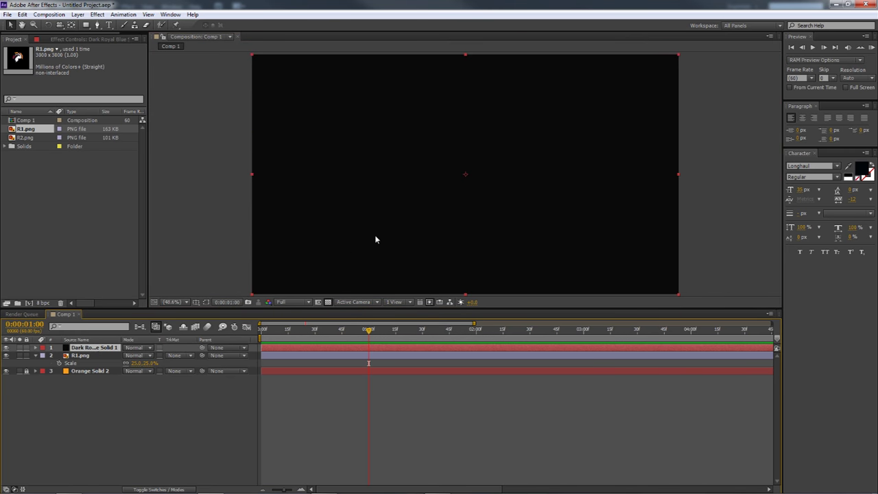
mouse_move(83, 354)
left_mouse_down()
mouse_move(89, 343)
mouse_move(42, 146)
mouse_move(30, 132)
mouse_move(96, 336)
mouse_move(81, 348)
left_mouse_up()
left_click(93, 355)
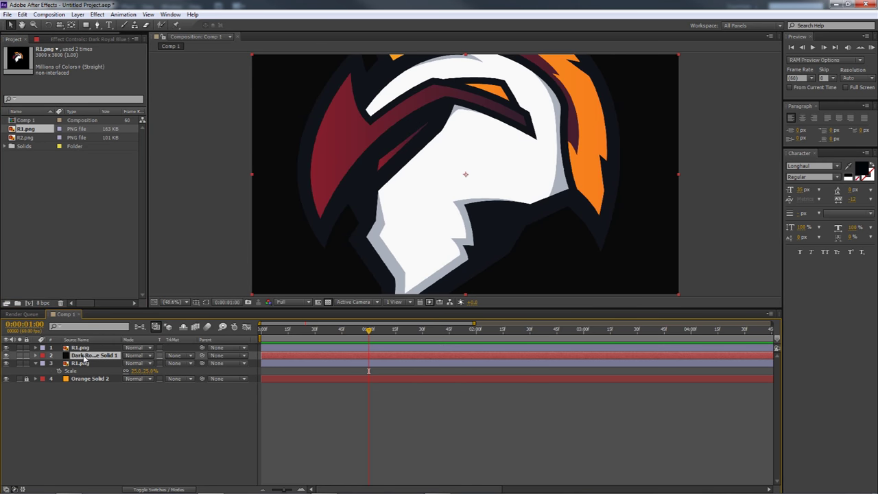
Set the scale of the uppermost R1.png layer to 25%
left_click(97, 348)
key("s")
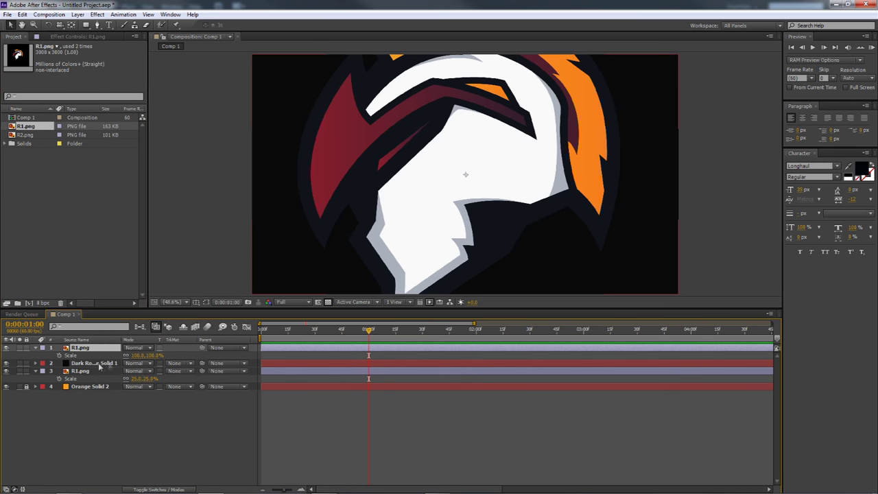
left_click(139, 355)
type("25")
key("Return")
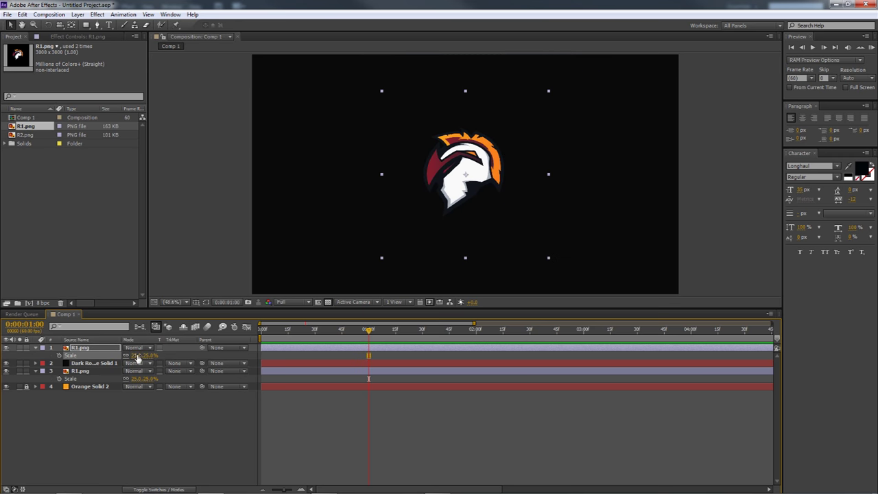
Apply Alpha Inverted Matte "R1.png" as the dark solid's track matte and hide the R1.png layer beneath the solid
left_click(81, 371)
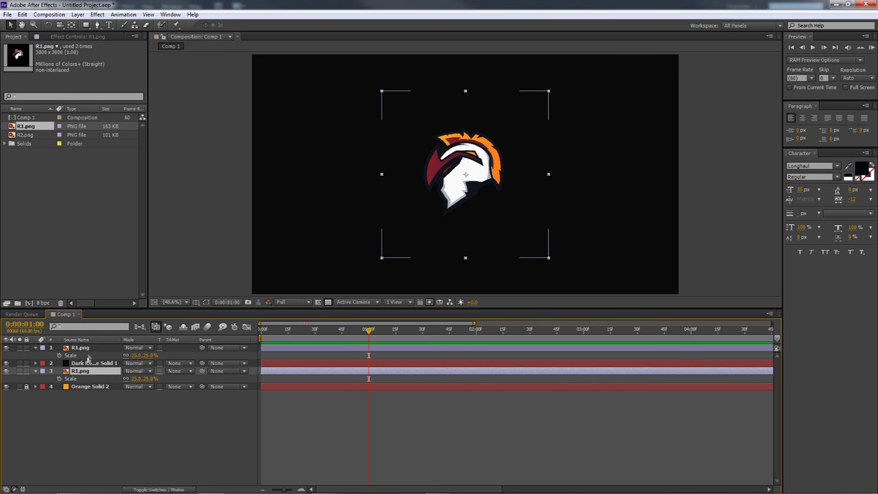
left_click(81, 347)
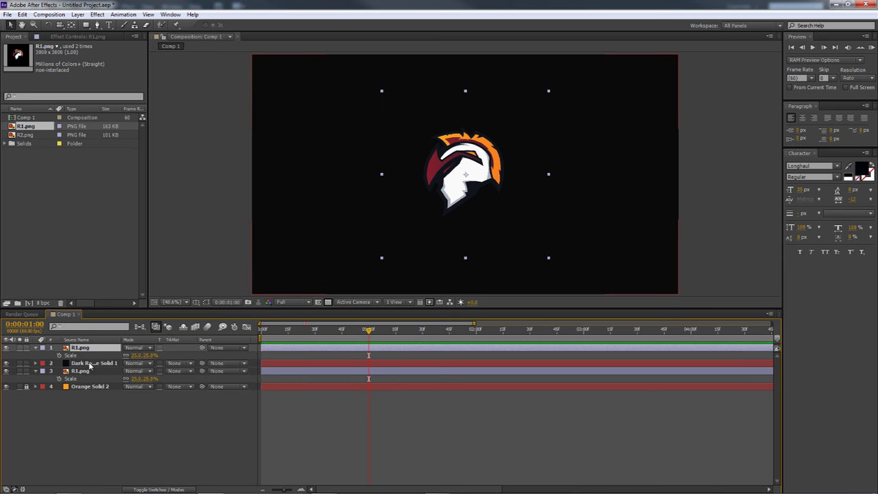
left_click(95, 363)
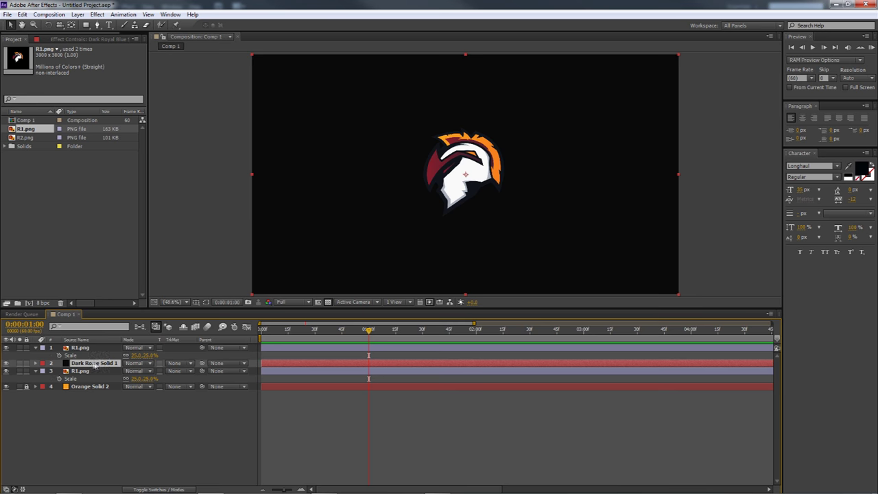
left_click(151, 489)
left_click(152, 489)
left_click(152, 489)
left_click(152, 489)
left_click(152, 489)
left_click(151, 489)
left_click(168, 489)
left_click(168, 489)
left_click(177, 363)
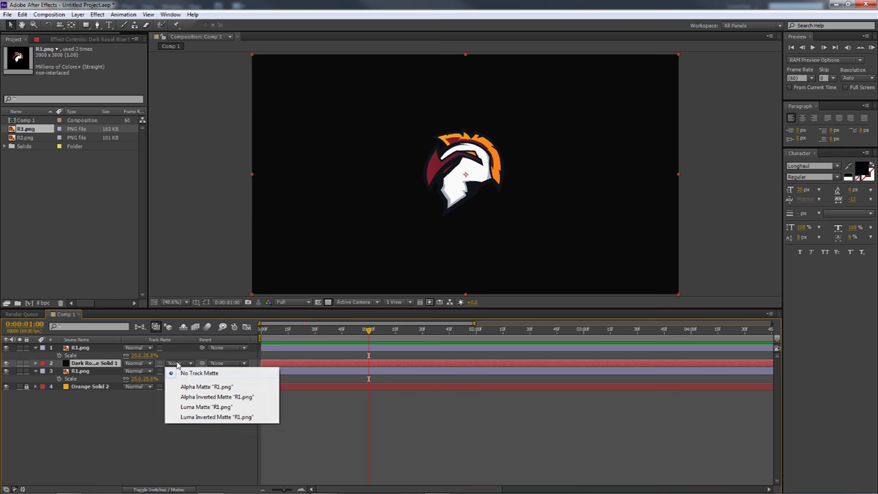
left_click(191, 397)
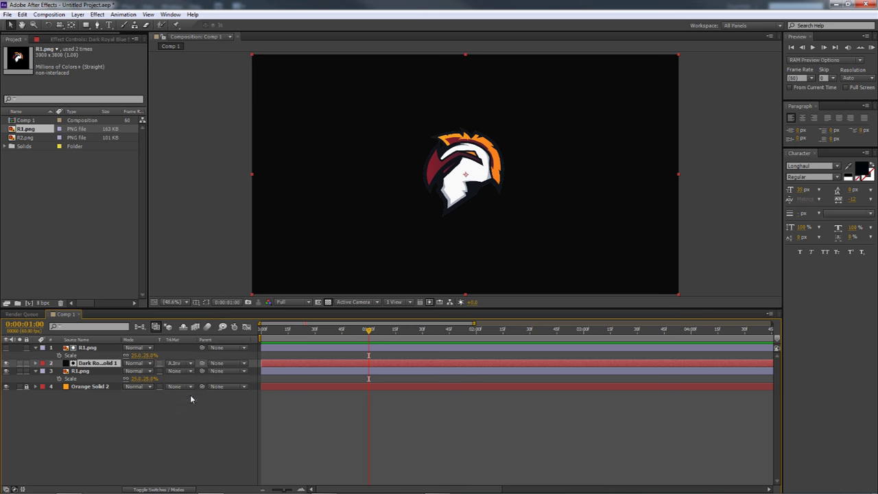
left_click(6, 371)
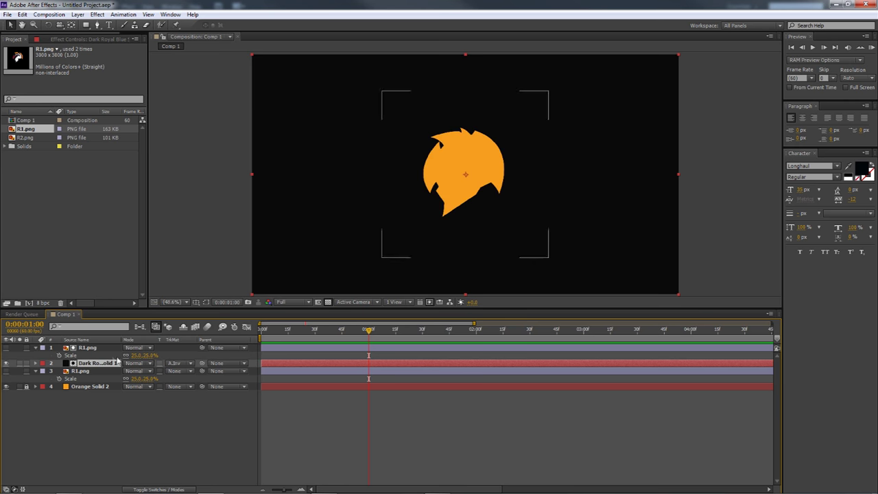
Try enlarging the R1.png matte layer's scale to about 58%, and undo the change
left_click(77, 340)
left_click(81, 340)
left_click(86, 347)
mouse_move(135, 355)
left_mouse_down()
mouse_move(228, 355)
mouse_move(140, 355)
mouse_move(152, 358)
left_mouse_up()
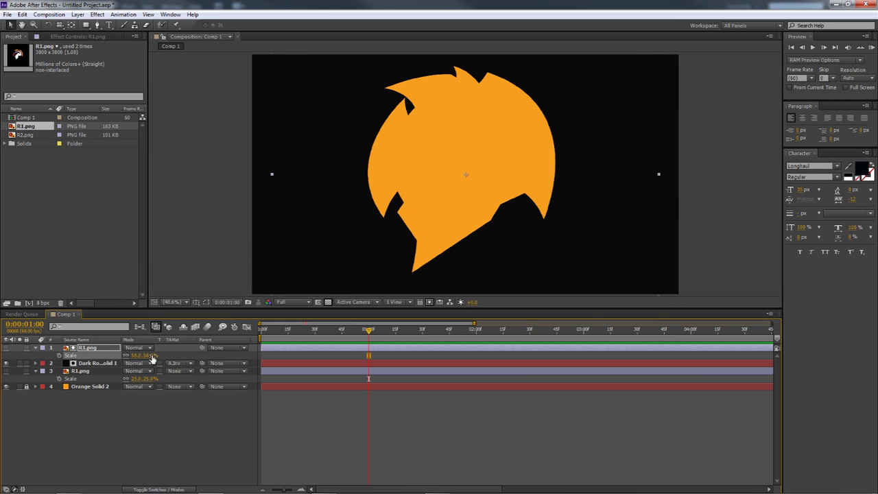
key("ctrl+z")
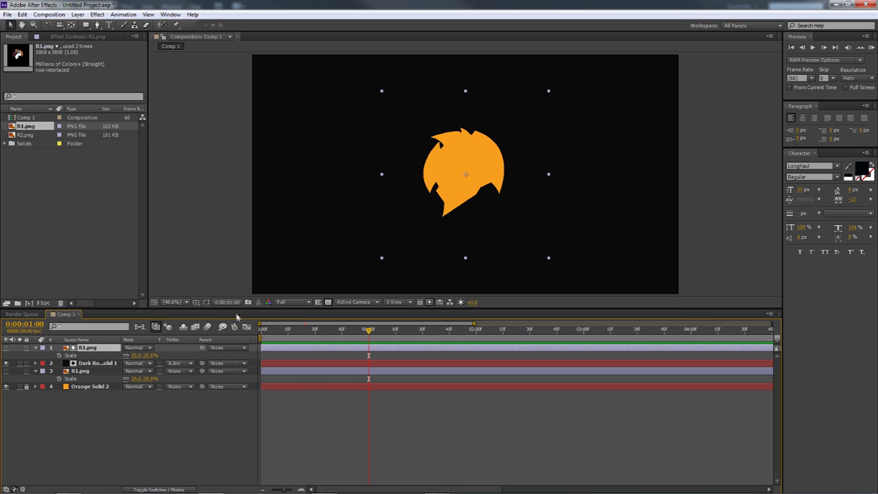
Keyframe the R1.png matte layer's scale at 25% at 0:00:01:00 and at about 284% at 0:00:00:00
left_click_drag(283, 489, 272, 489)
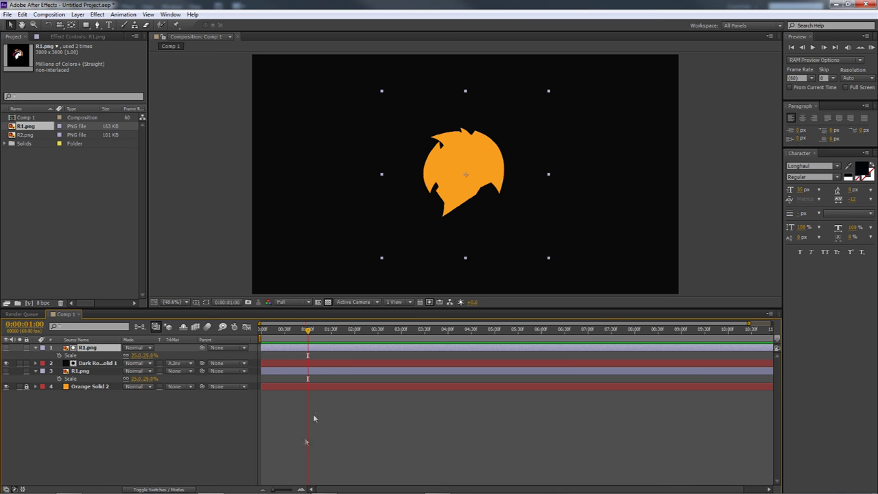
left_click_drag(275, 490, 288, 489)
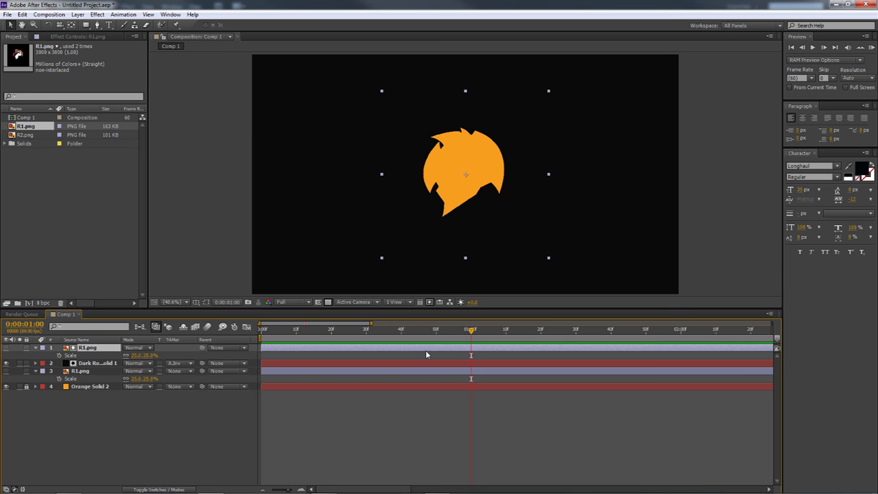
left_click(60, 355)
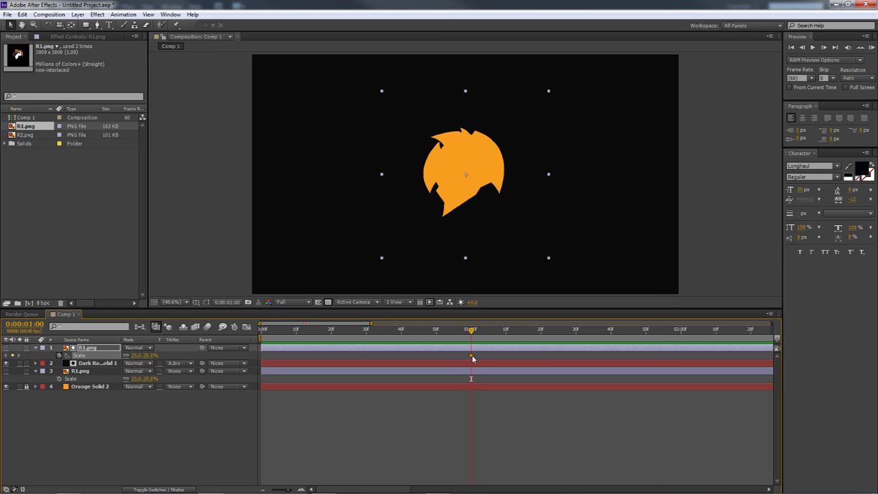
mouse_move(472, 357)
left_click_drag(472, 330, 259, 325)
left_click_drag(137, 359, 258, 362)
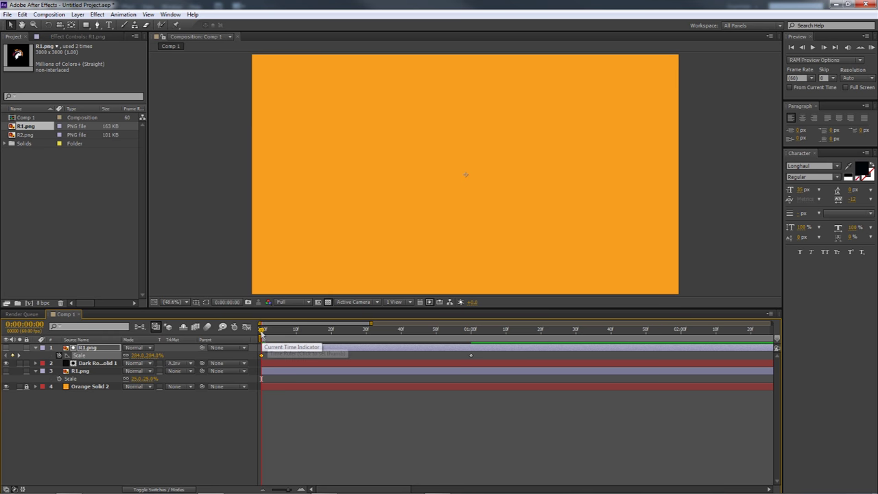
Set the composition view resolution to Half and preview the matte's scale animation
left_click_drag(261, 331, 353, 340)
left_click_drag(389, 340, 471, 349)
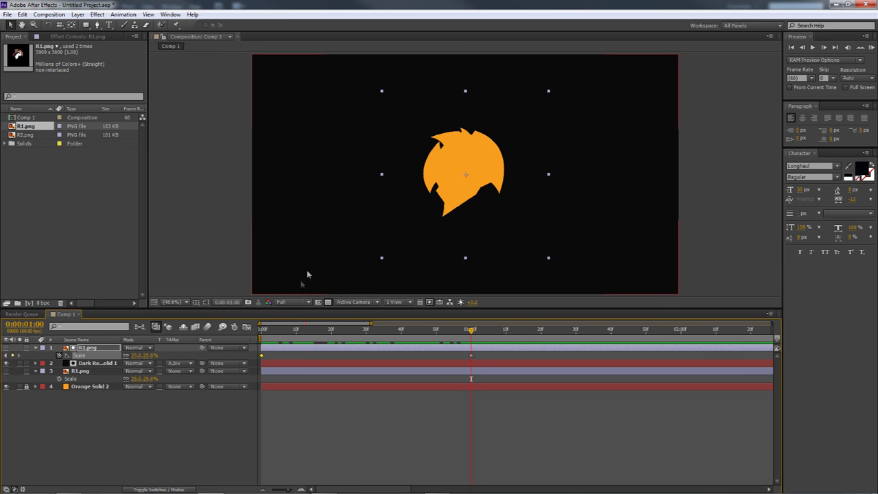
left_click(871, 46)
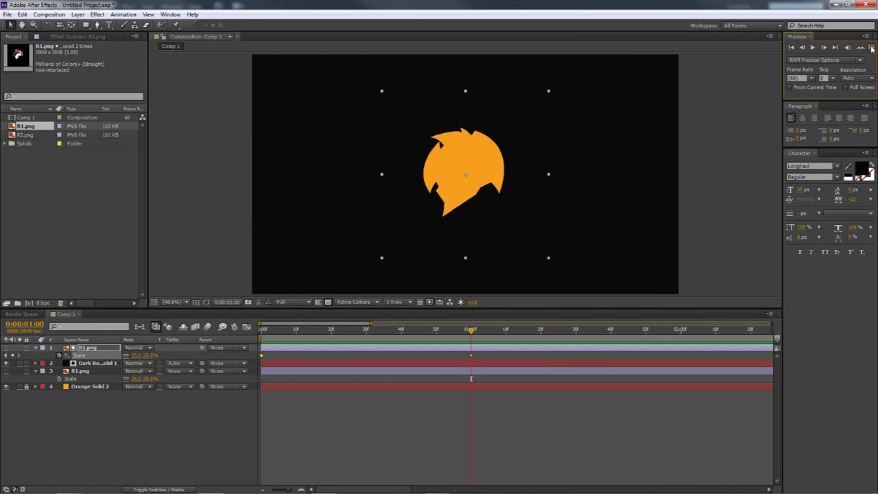
left_click(286, 303)
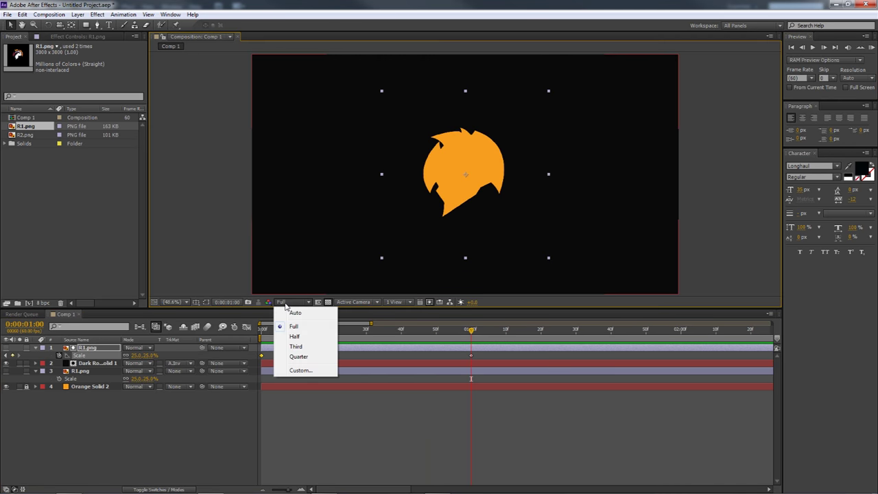
left_click(295, 337)
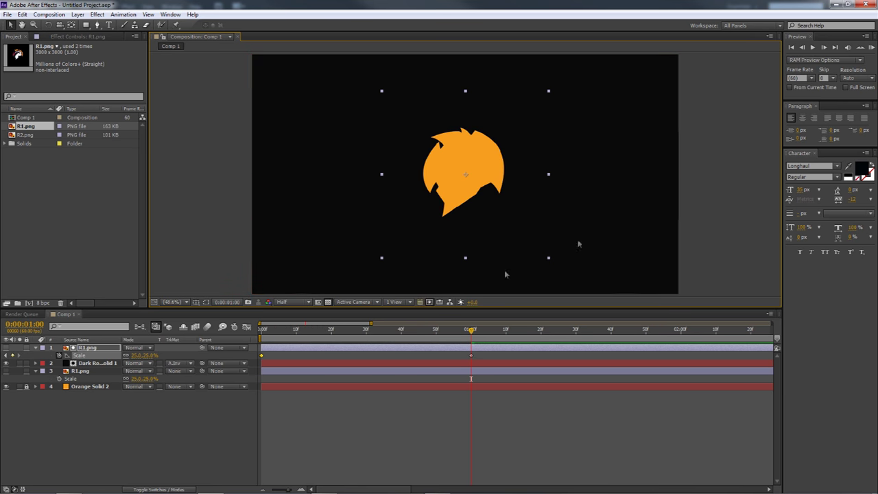
left_click(869, 48)
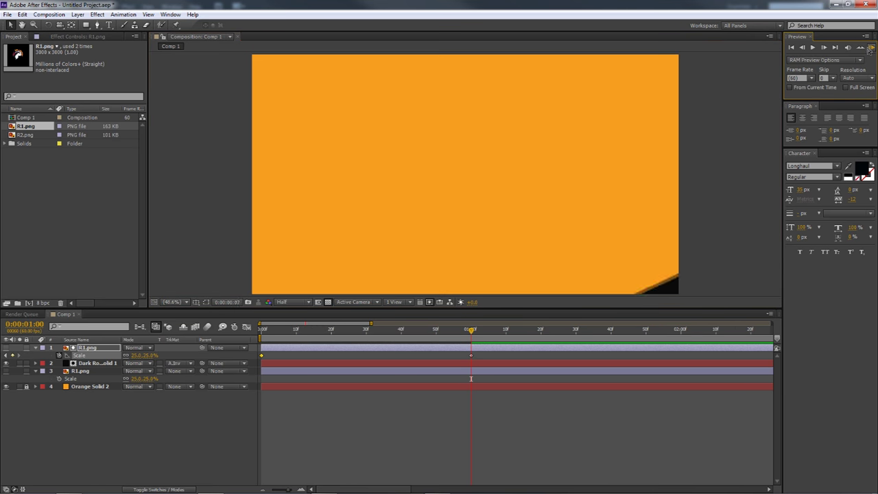
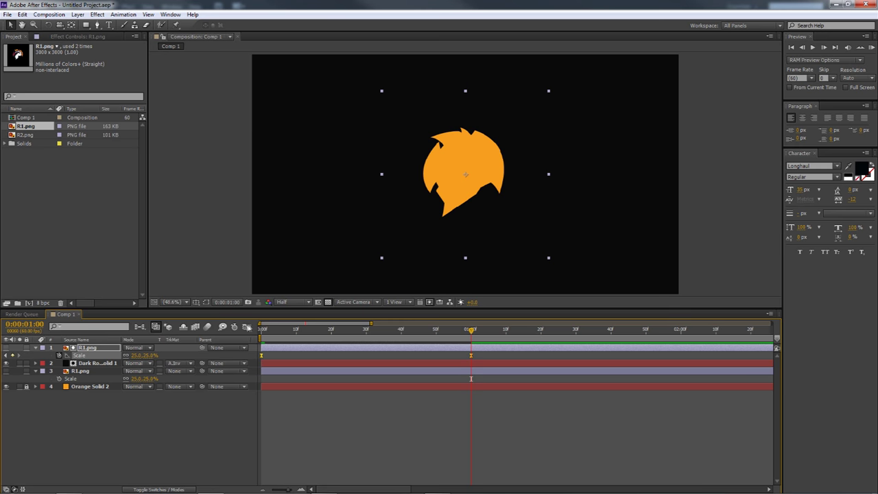
Reshape the matte's scale speed curve in the Graph Editor by lengthening both keyframes' easing handles, and preview the motion
left_click(247, 327)
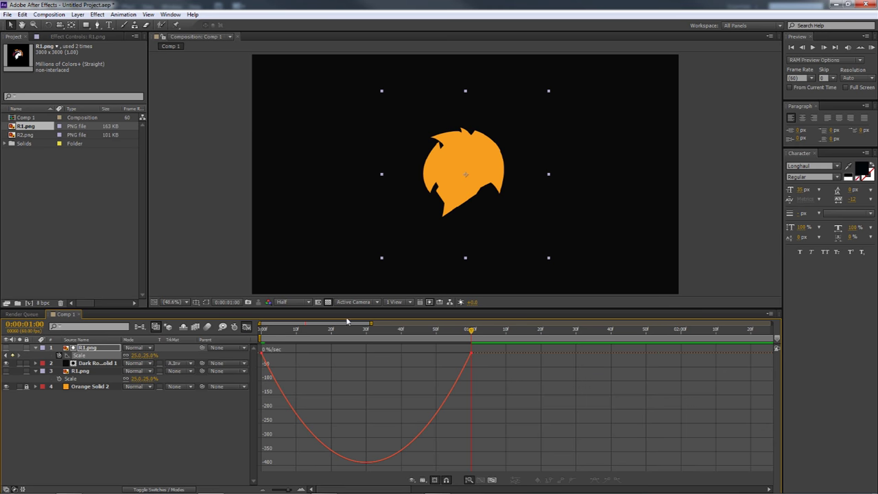
left_click(870, 47)
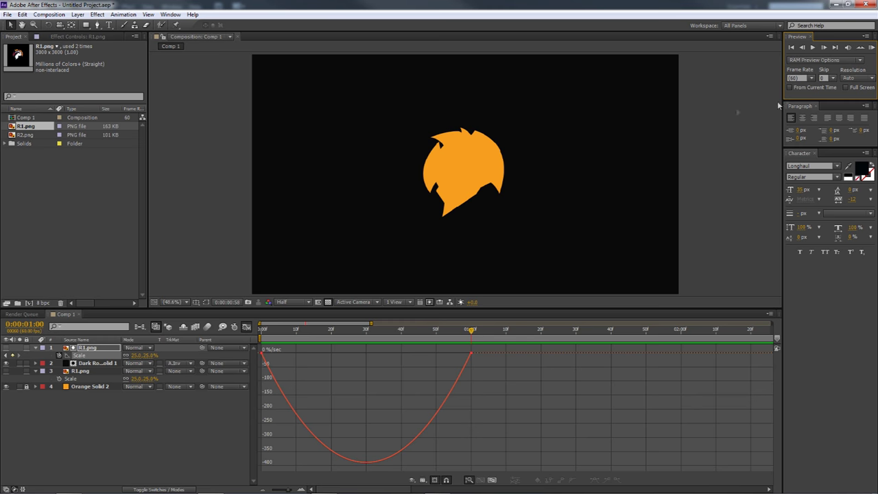
left_click(262, 354)
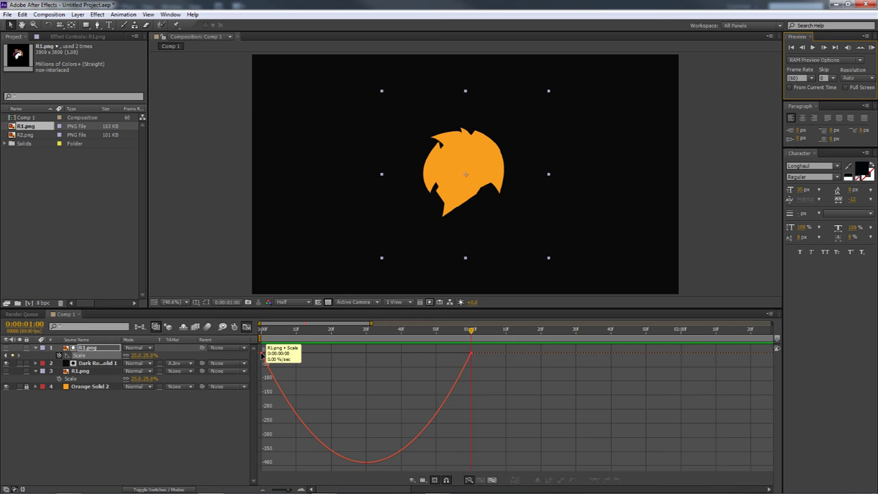
left_click_drag(297, 354, 332, 355)
key("KP_0")
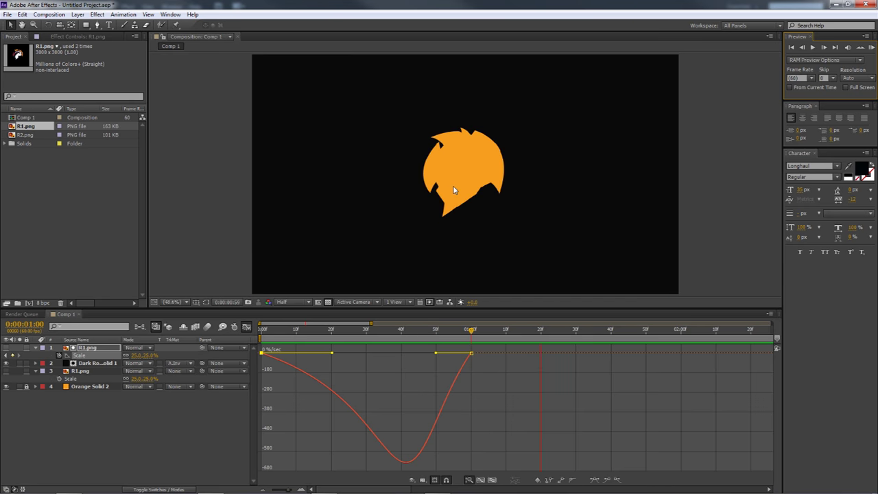
left_click(872, 47)
left_click_drag(435, 353, 404, 353)
left_click(245, 328)
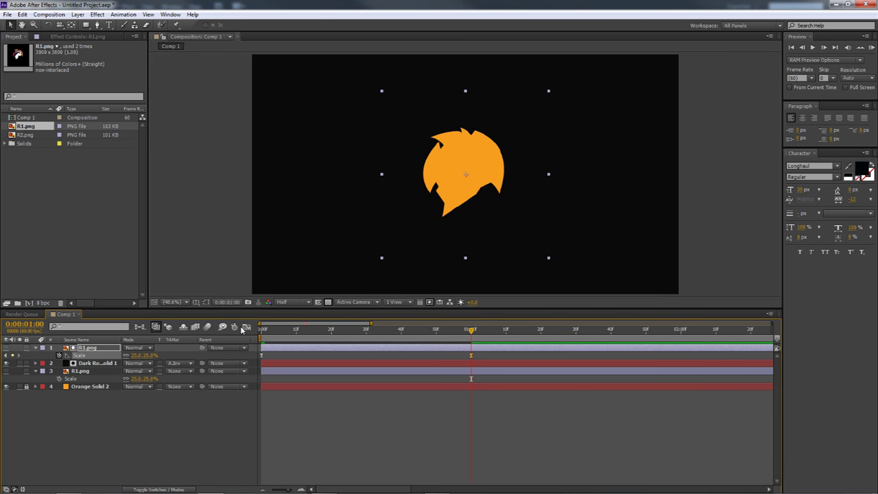
left_click(871, 48)
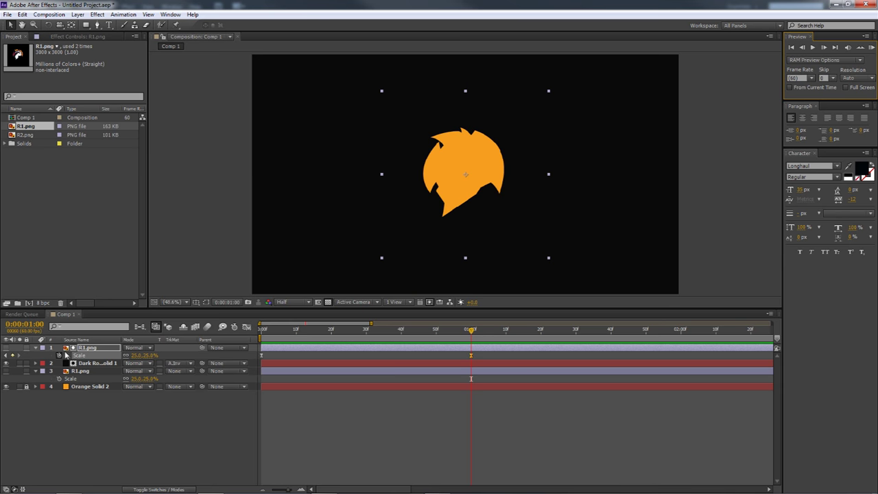
Show the hidden R1.png layer again and move it to the top of the layer stack
left_click(80, 371)
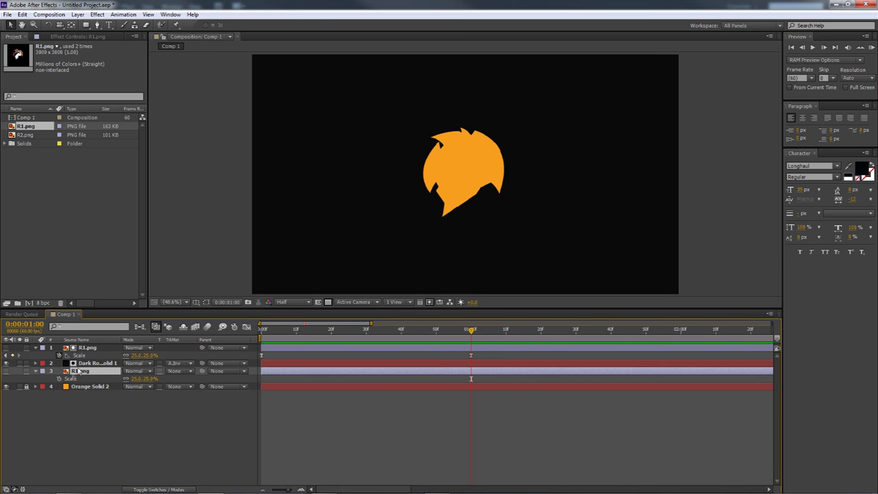
left_click(7, 371)
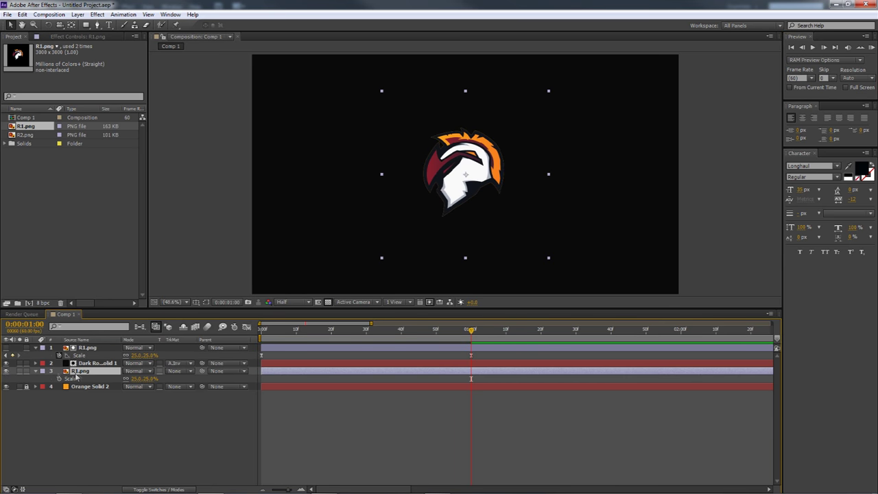
left_click_drag(82, 373, 94, 348)
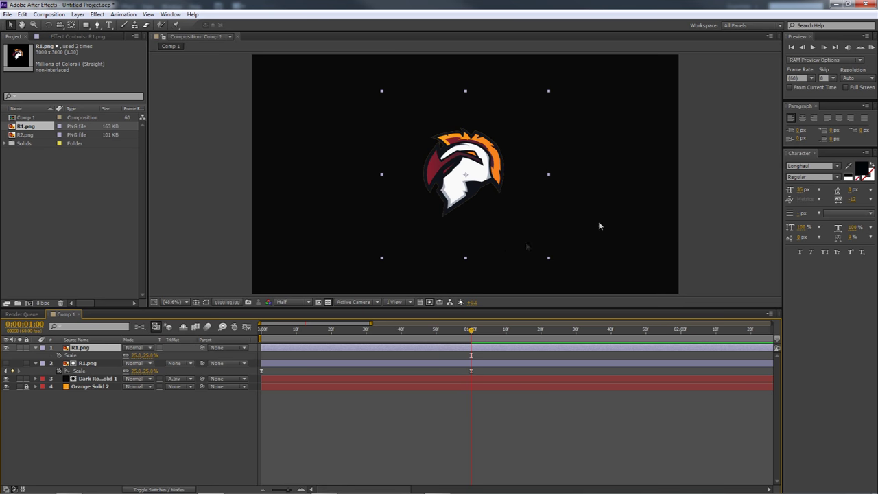
Create an empty shape layer above the R1.png logo with no layer selected
left_click(711, 229)
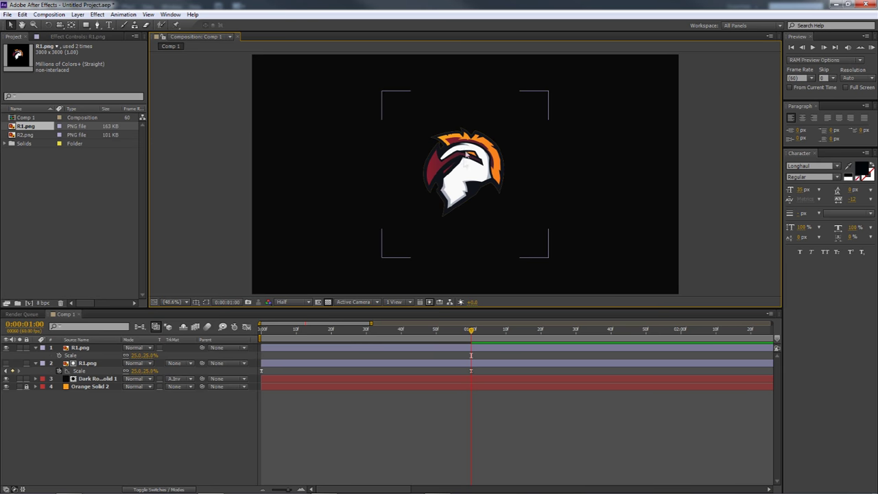
right_click(86, 415)
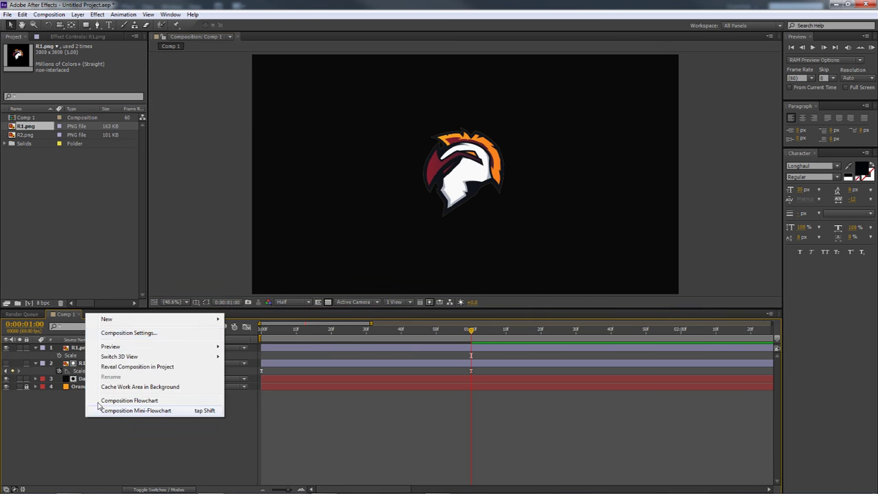
mouse_move(113, 319)
left_click(246, 383)
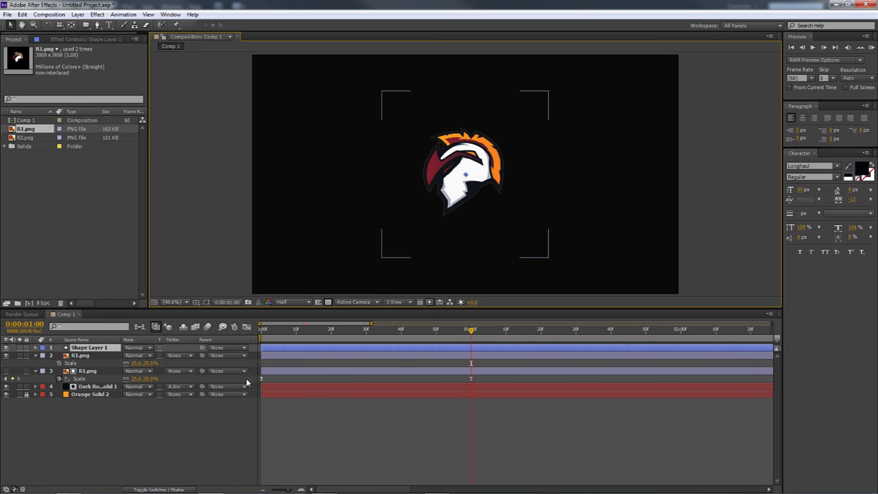
Undo the shape layer and create a composition-sized solid in dark red #461019, starting from the red sampled on the logo
key("ctrl+z")
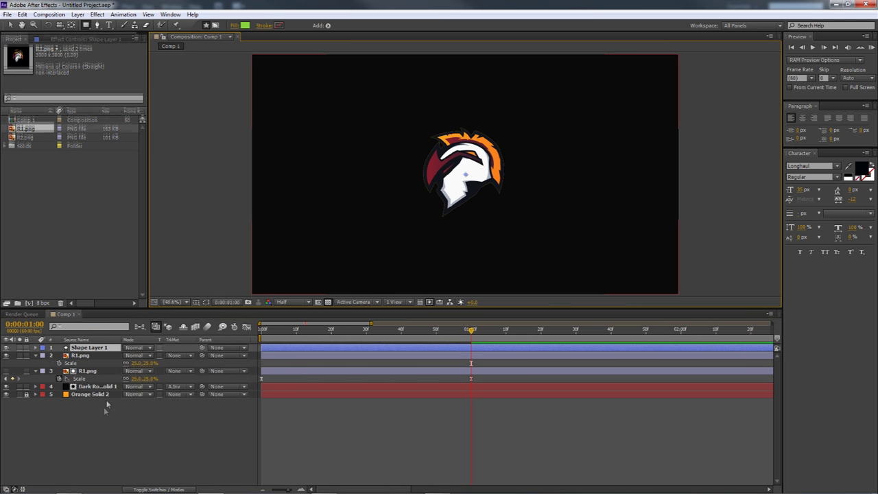
right_click(103, 419)
mouse_move(126, 316)
left_click(263, 337)
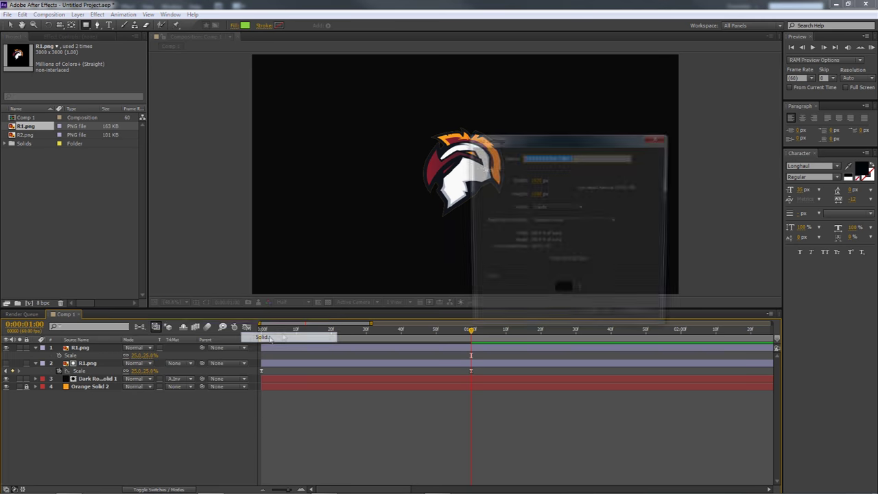
left_click(578, 291)
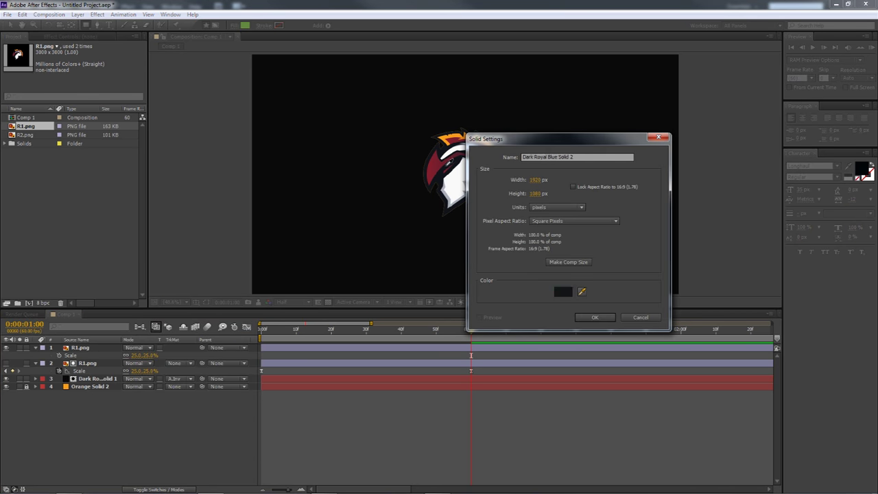
left_click(440, 164)
left_click(563, 292)
left_click(656, 356)
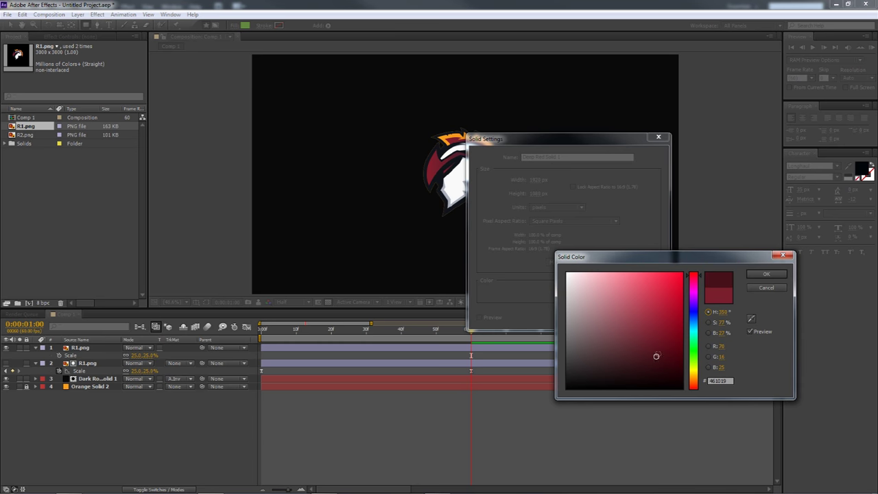
left_click(764, 274)
left_click(590, 316)
Move the deep red solid directly above Orange Solid 2, check the reveal with the R1.png logo hidden, and lock the solid
left_click_drag(93, 348, 93, 391)
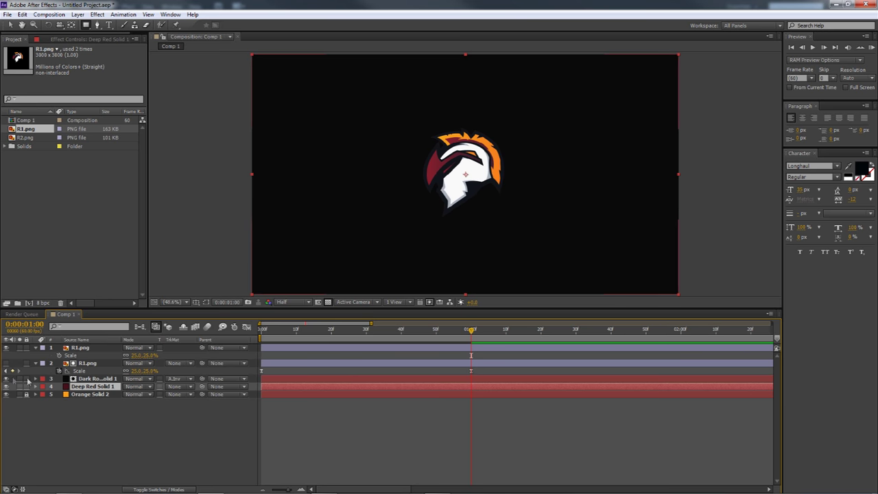
left_click(57, 364)
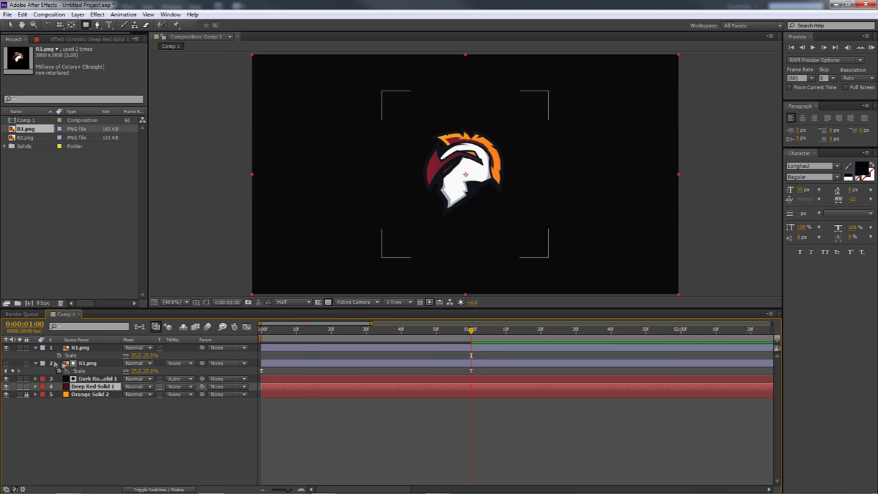
left_click(7, 347)
left_click_drag(271, 332, 470, 332)
mouse_move(141, 370)
left_mouse_down()
mouse_move(179, 370)
mouse_move(138, 371)
left_mouse_up()
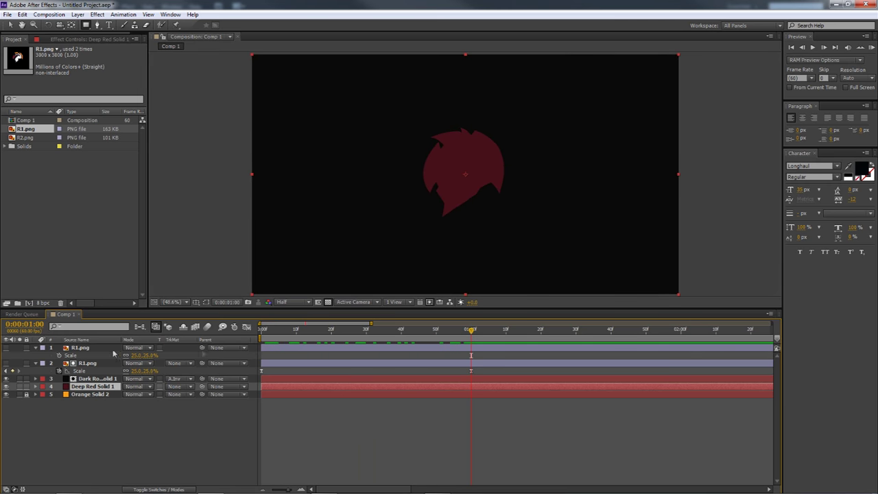
left_click(26, 386)
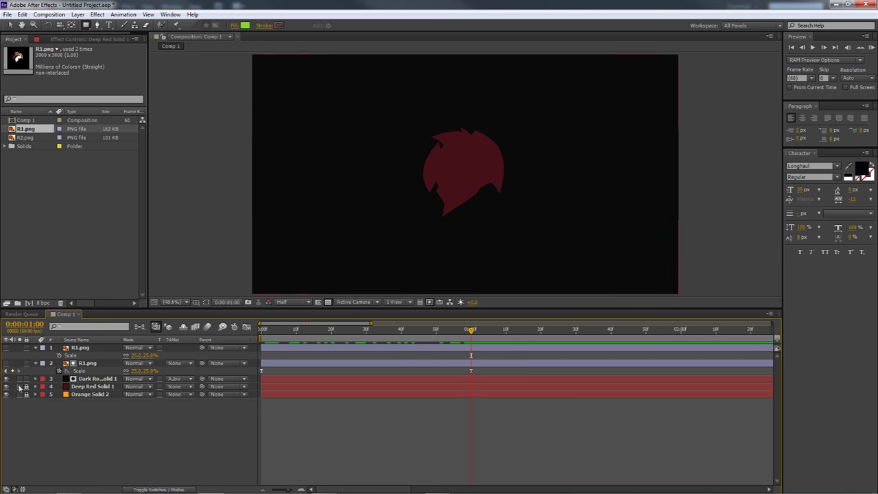
Compare the shape with the top R1.png logo shown and hidden, scrubbing the matte reveal from the start to 1 second
left_click(6, 347)
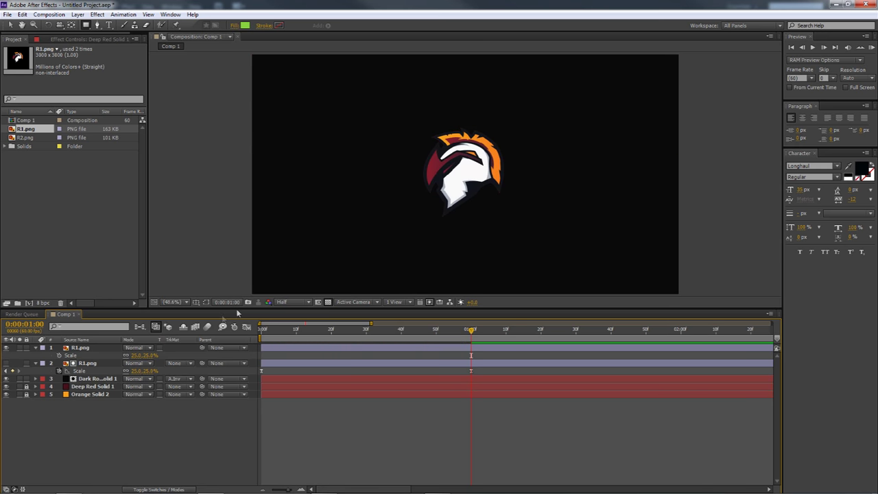
left_click(7, 348)
left_click(268, 337)
left_click_drag(269, 339, 472, 337)
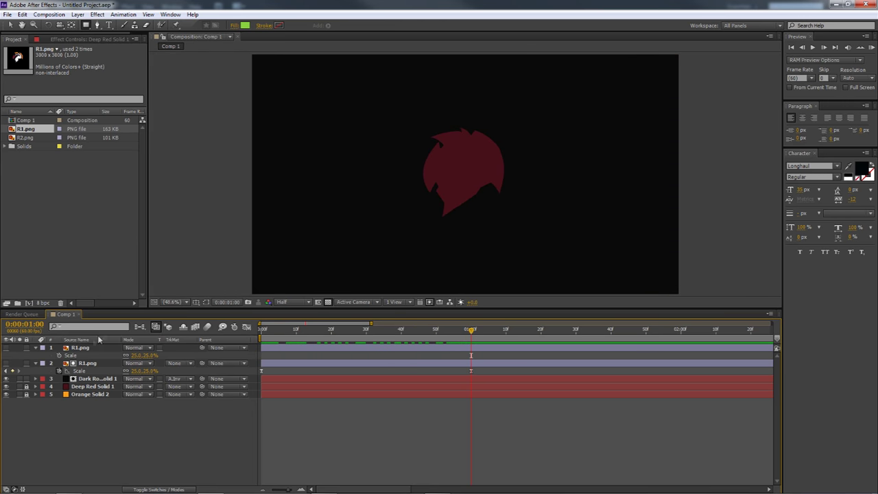
Show the top R1.png logo again and apply the CC Jaws transition effect to it with the RoboJaw shape
left_click(79, 348)
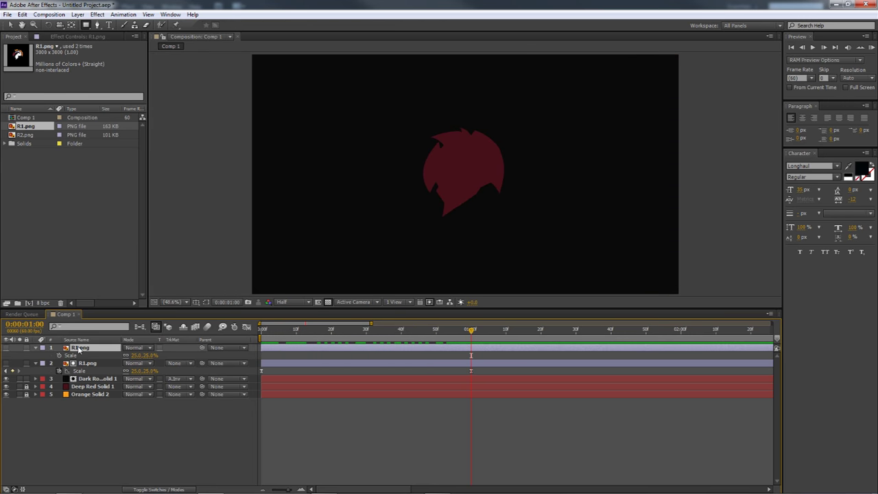
left_click(5, 348)
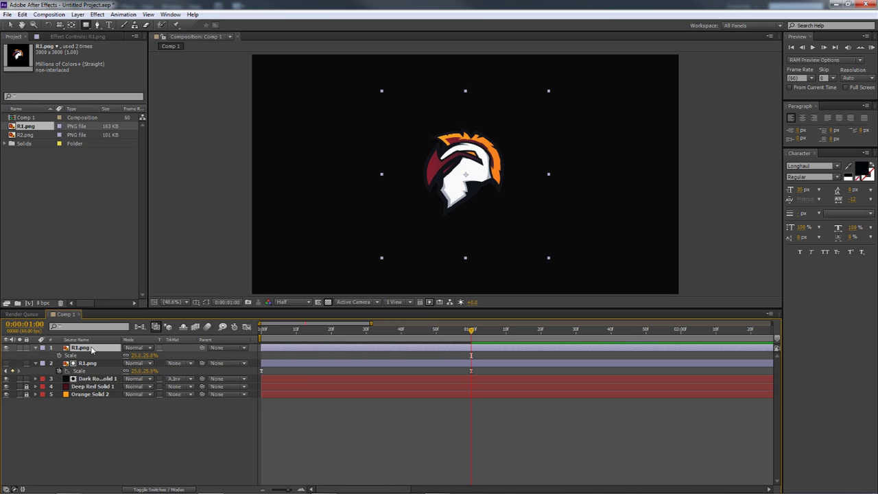
left_click(97, 14)
mouse_move(118, 259)
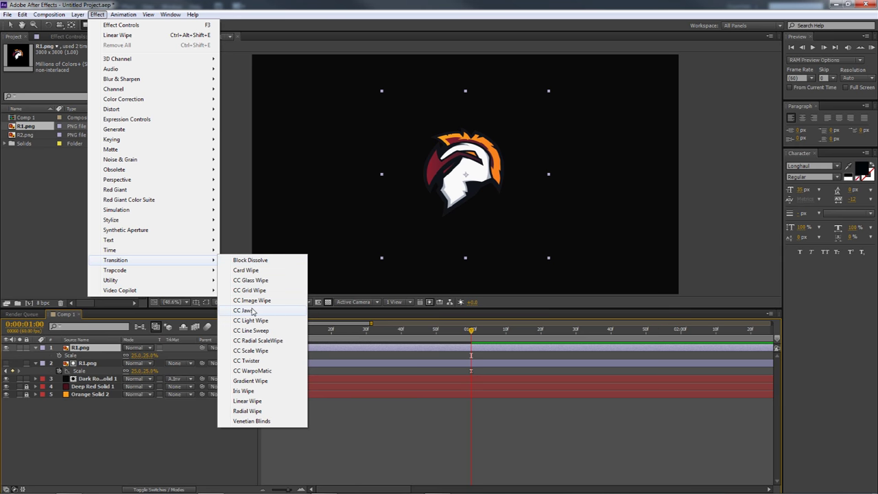
left_click(244, 310)
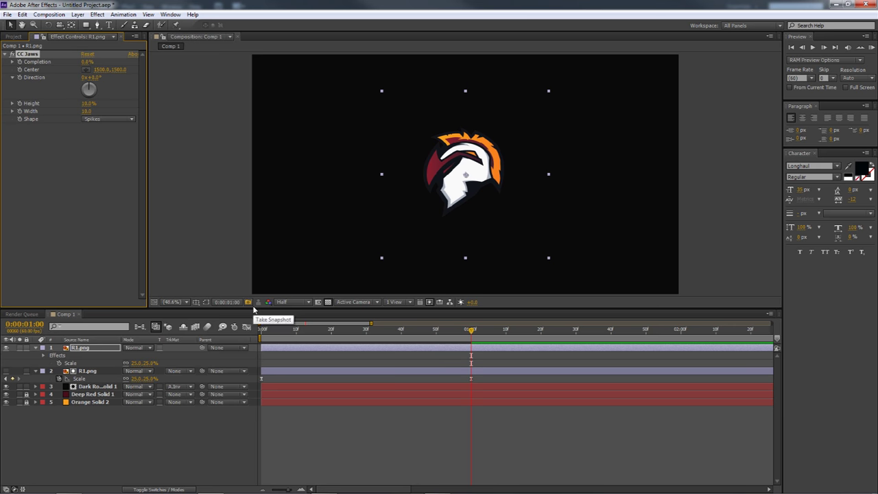
left_click(96, 121)
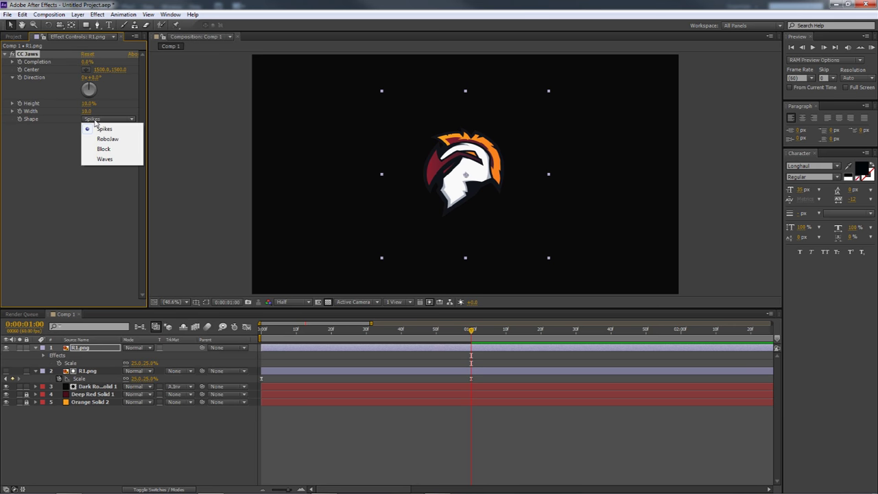
left_click(107, 139)
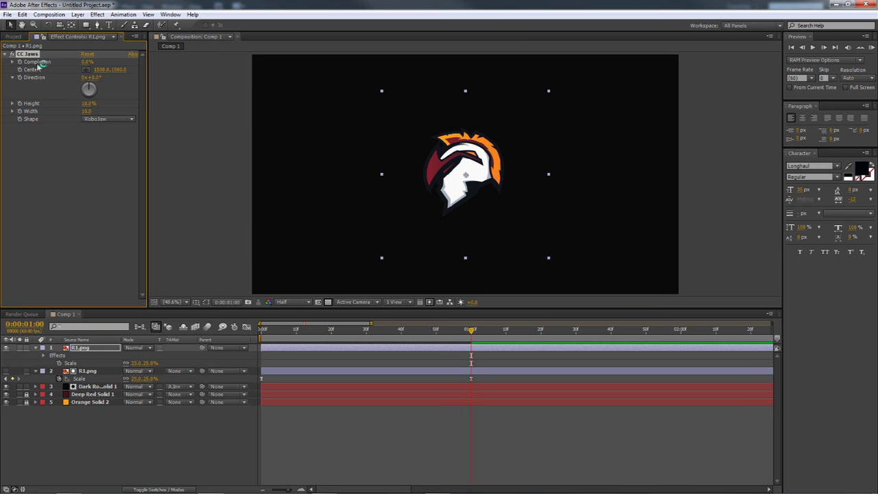
Try the CC Jaws transition on the logo at 18% Completion
mouse_move(86, 62)
left_mouse_down()
mouse_move(115, 63)
mouse_move(93, 63)
left_mouse_up()
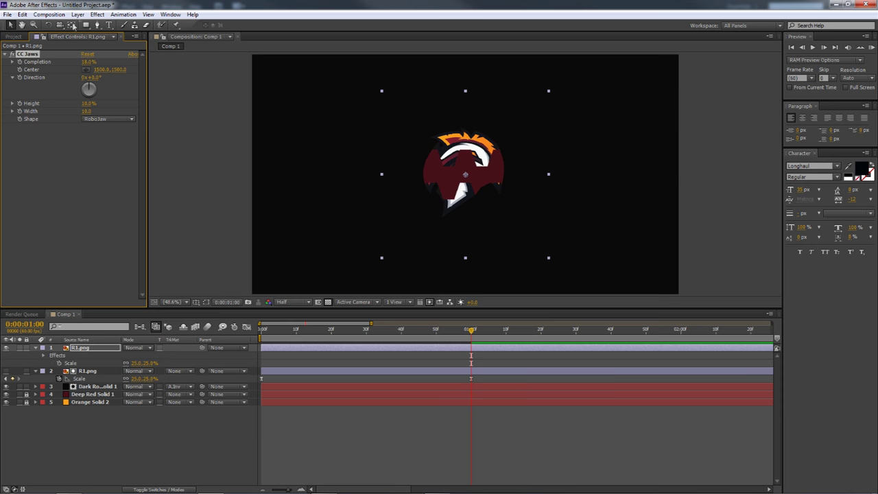
left_click(97, 14)
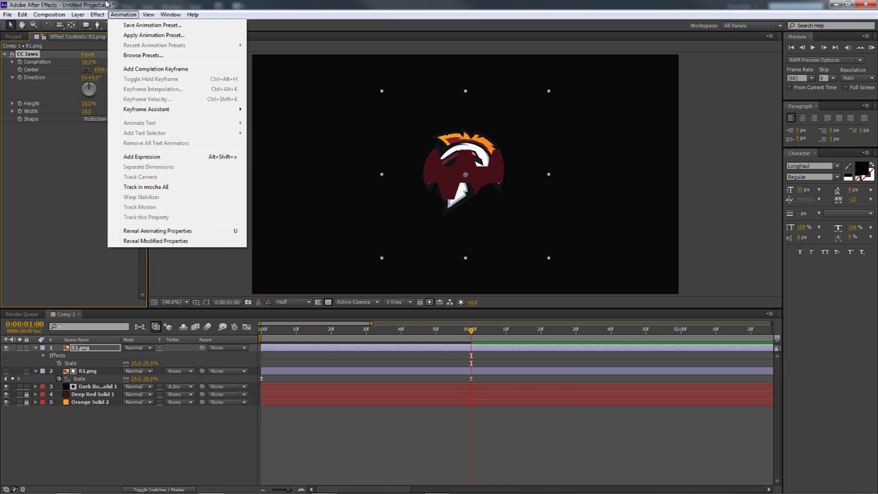
left_click(122, 14)
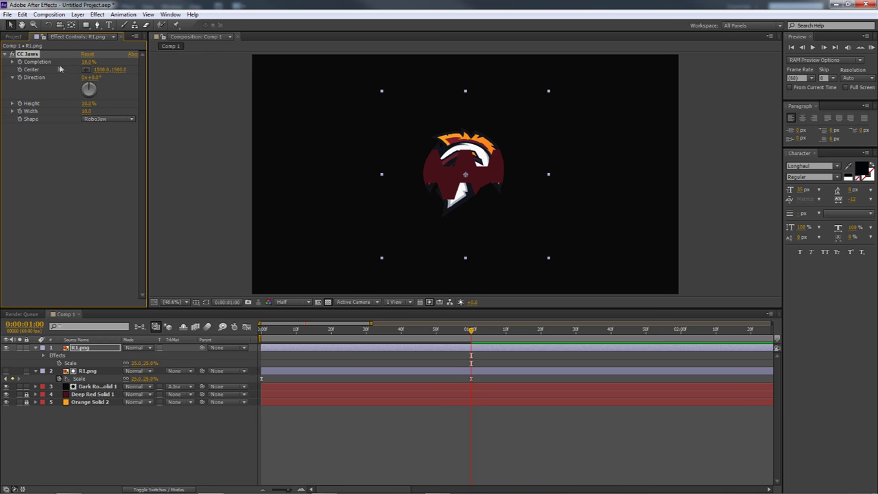
Keyframe the CC Jaws Completion at 0% at 1 second and reveal the logo layer's keyframes in the timeline
left_click_drag(87, 61, 62, 62)
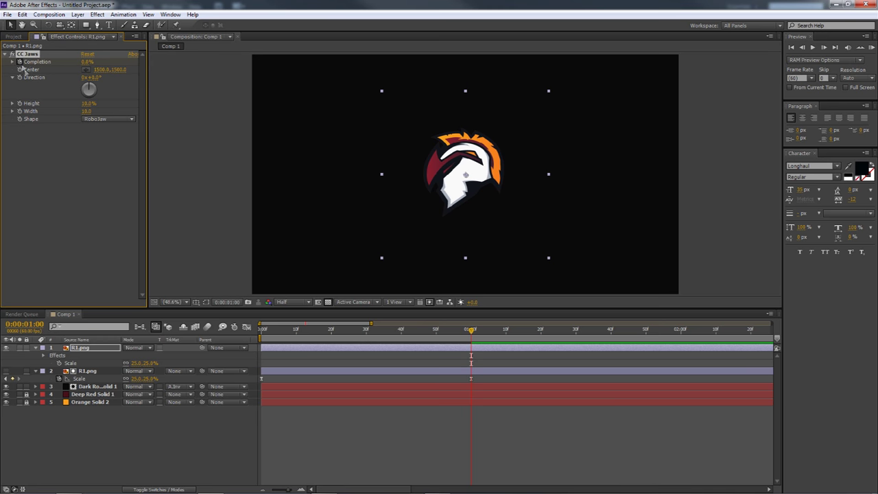
key("u")
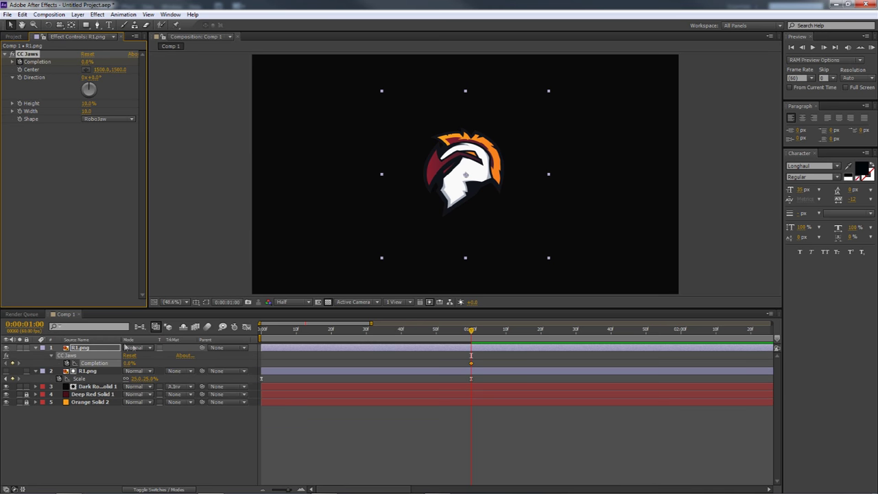
key("u")
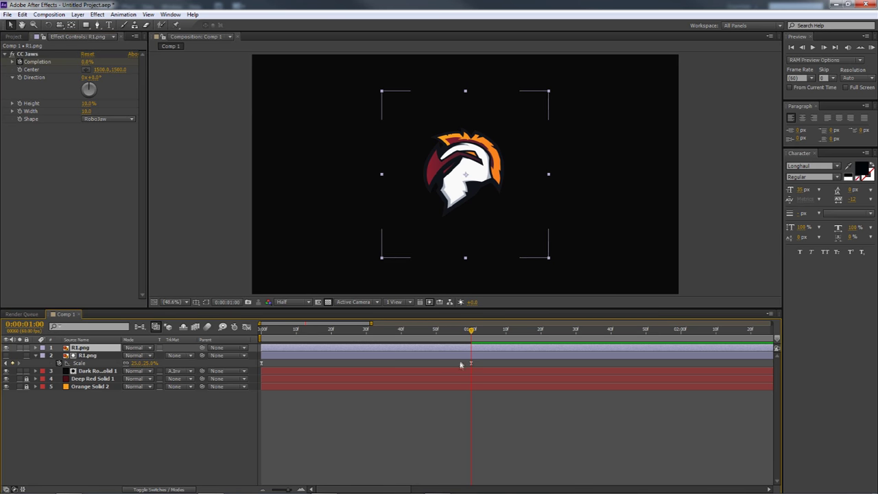
key("u")
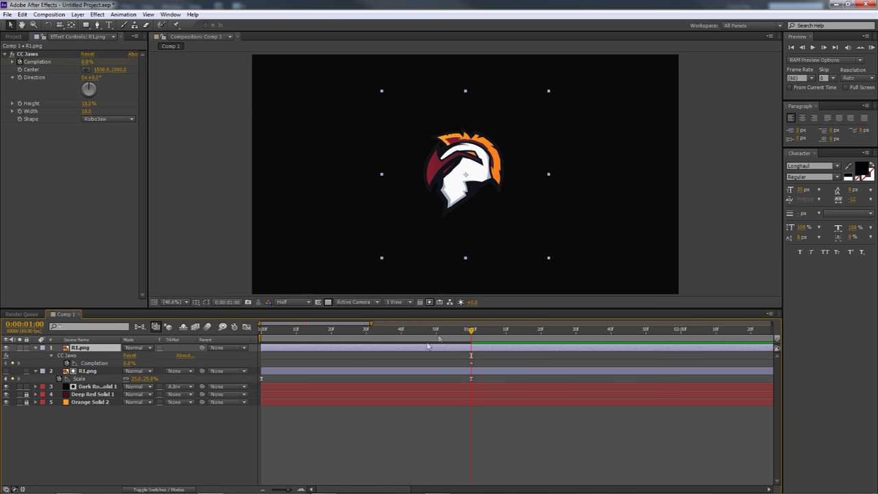
left_click(471, 363)
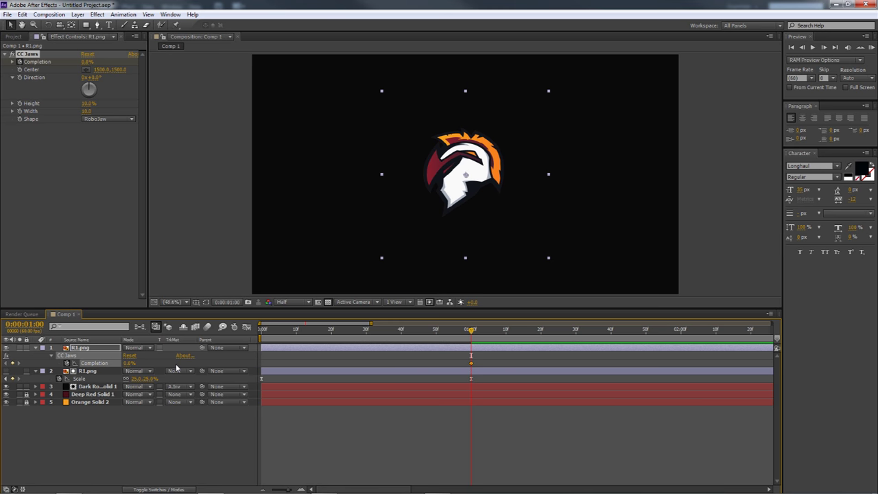
Add a 100% CC Jaws Completion keyframe at frame 33, move it earlier to frame 14, and scrub through the transition
left_click(324, 332)
left_click_drag(324, 332, 377, 340)
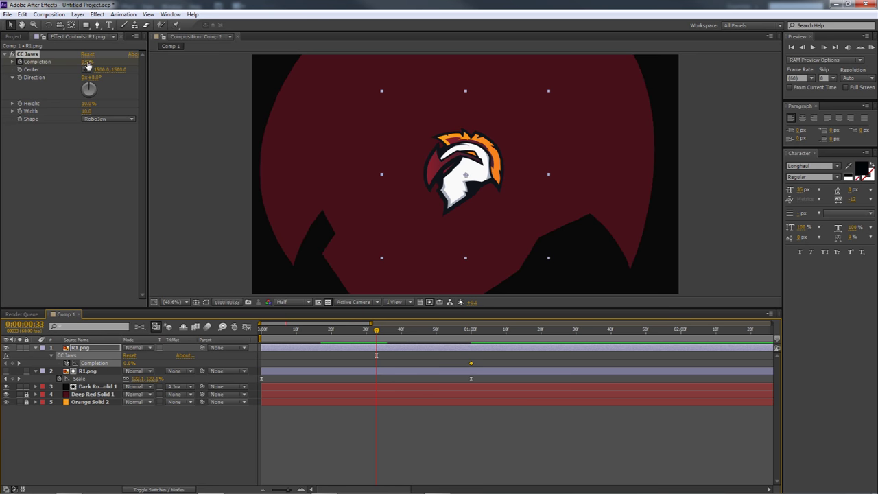
left_click_drag(87, 61, 144, 72)
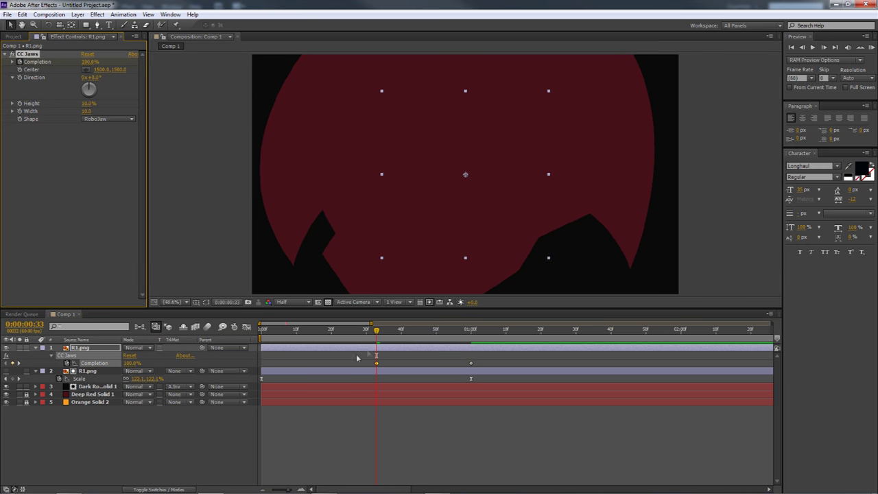
left_click_drag(377, 335, 412, 345)
mouse_move(418, 348)
left_mouse_down()
mouse_move(463, 349)
mouse_move(414, 349)
left_mouse_up()
left_click_drag(362, 363, 467, 361)
Select both CC Jaws Completion keyframes and apply Easy Ease to them
left_click(310, 363)
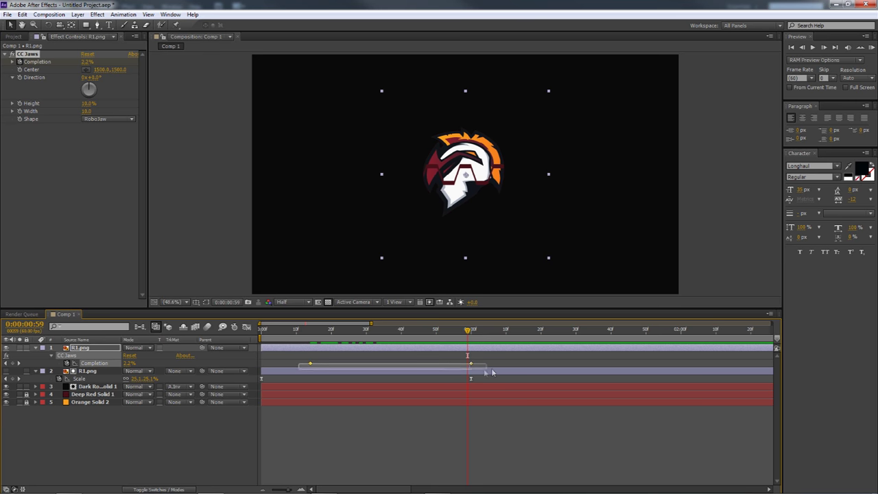
right_click(471, 363)
mouse_move(518, 466)
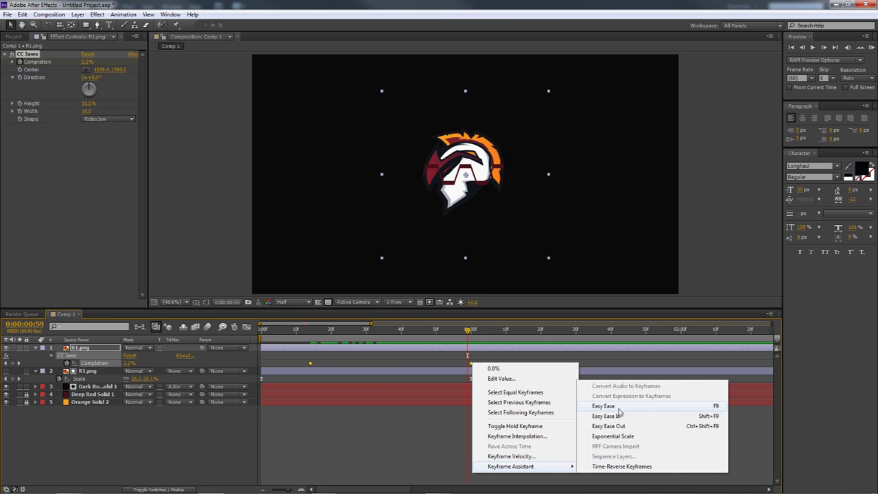
left_click(618, 407)
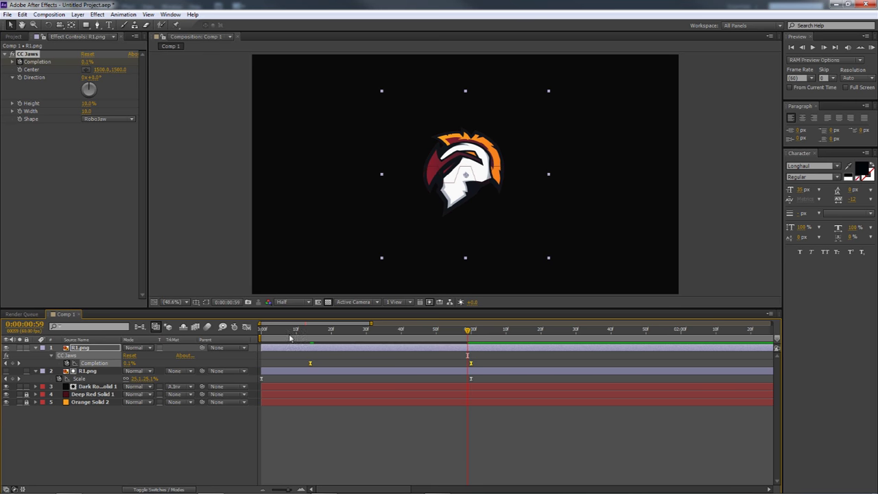
Lengthen the easing handles of both Completion keyframes in the Graph Editor's speed curve and preview the transition
left_click(246, 327)
mouse_move(312, 355)
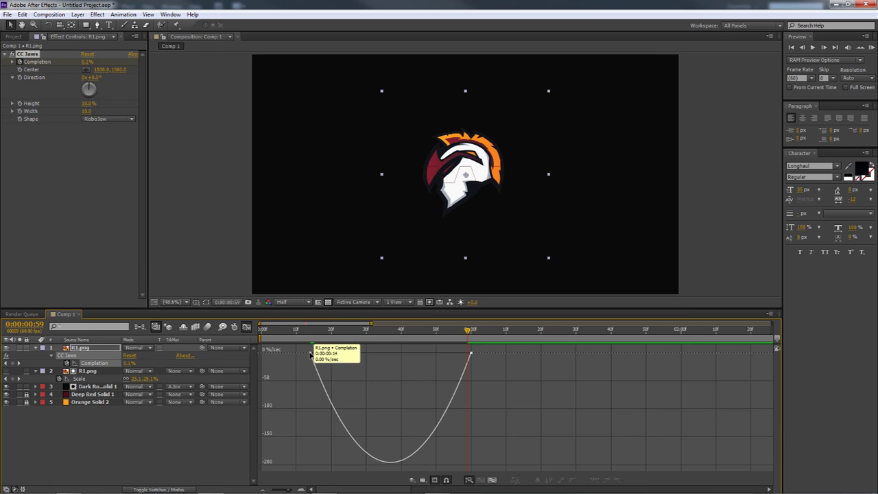
left_click_drag(337, 353, 359, 354)
left_click_drag(445, 354, 443, 353)
key("shift+F3")
left_click(871, 47)
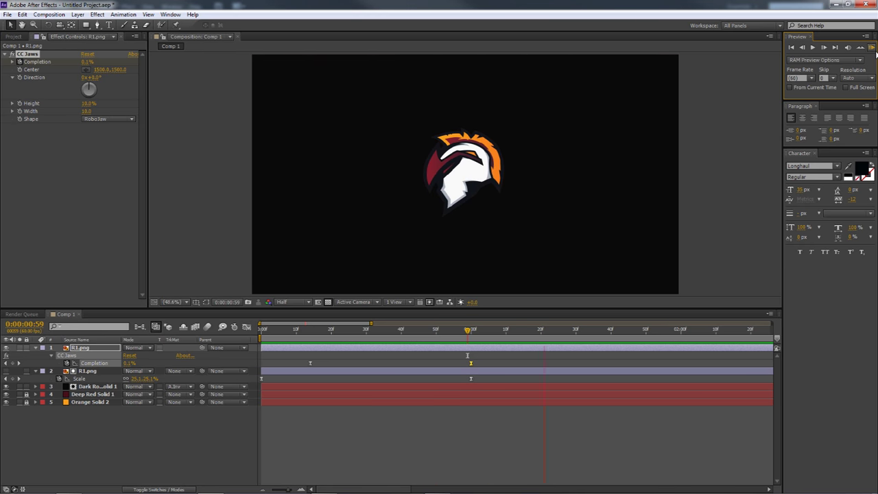
left_click(874, 47)
Collapse both R1.png layers and add R2.png to the composition directly beneath the upper R1.png layer
left_click(37, 348)
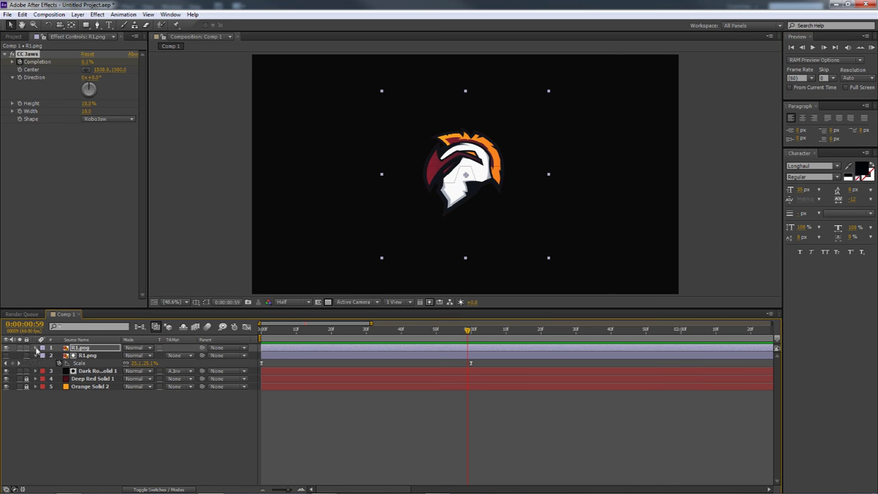
left_click(37, 355)
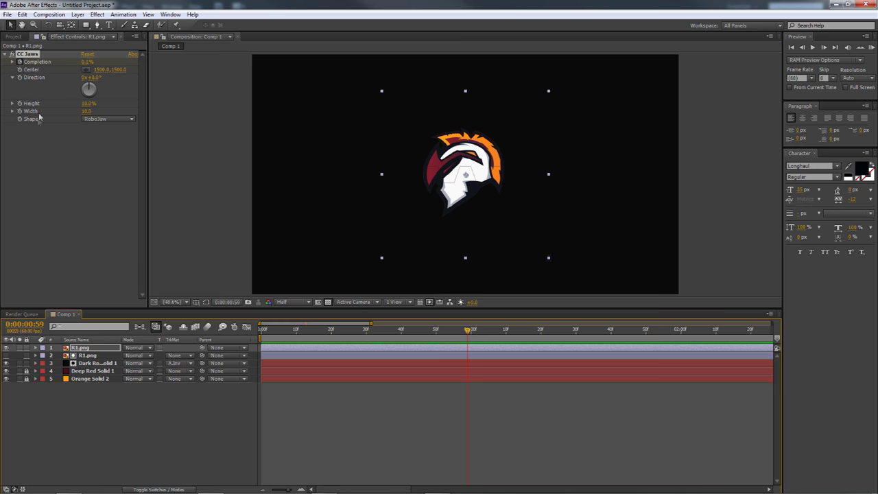
left_click(13, 36)
left_click_drag(26, 135, 81, 356)
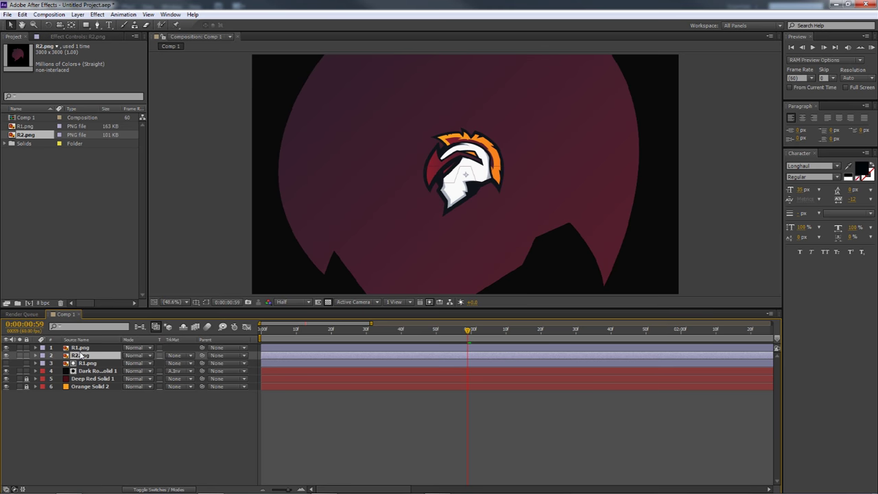
Set the R2.png layer's Scale to 25% and move the current time to 1 second
key("s")
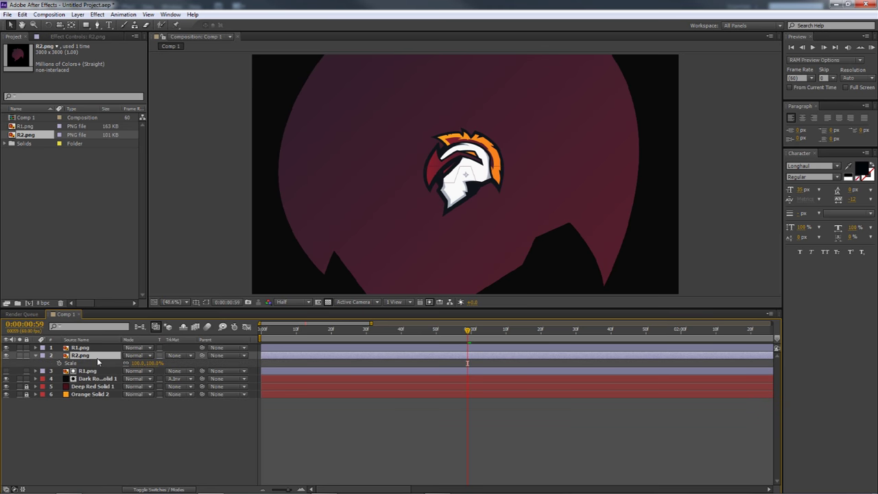
left_click(139, 363)
type("25")
key("Return")
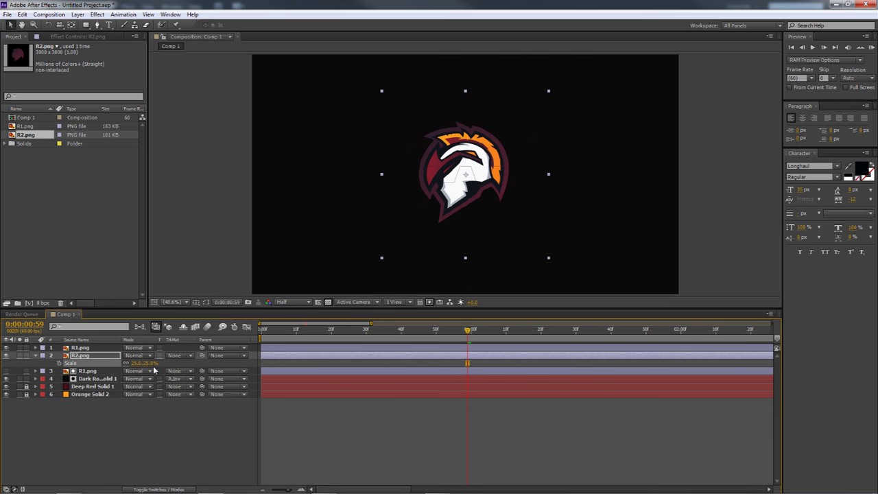
left_click(471, 332)
left_click(471, 334)
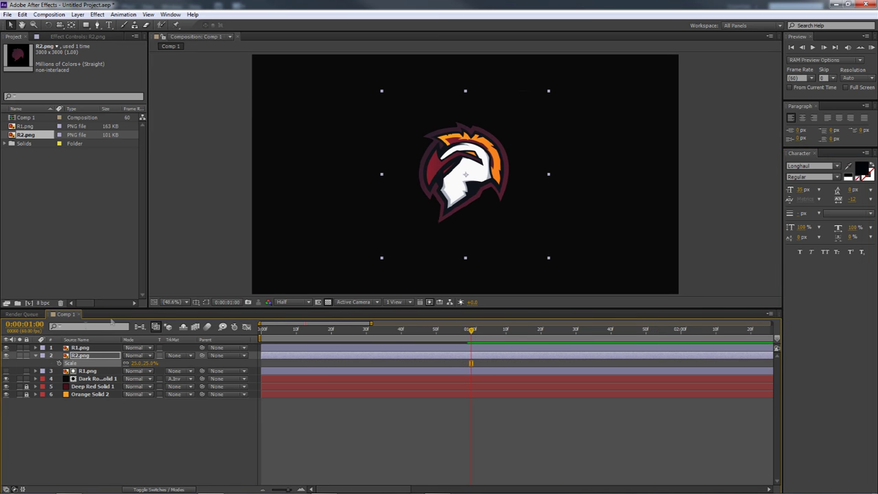
Toggle the R2.png layer's visibility, try it above the R1.png layer, and return it beneath that layer
left_click(83, 356)
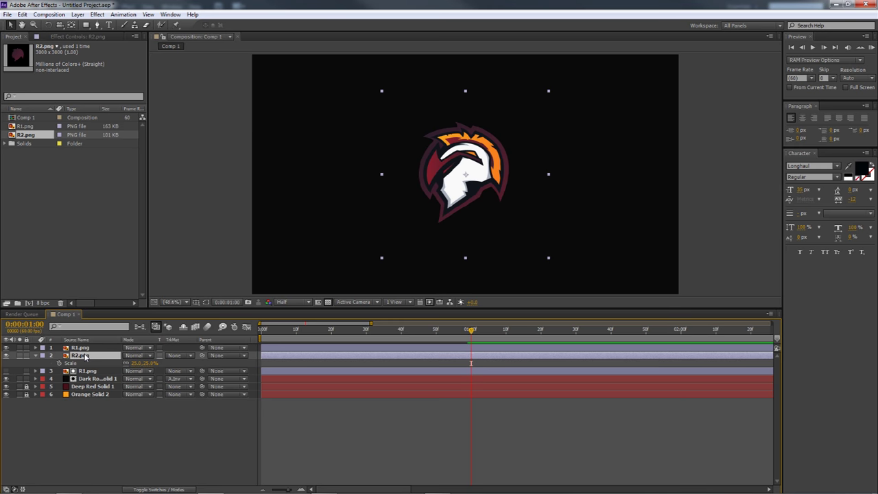
left_click(7, 355)
left_click(6, 355)
left_click(75, 347)
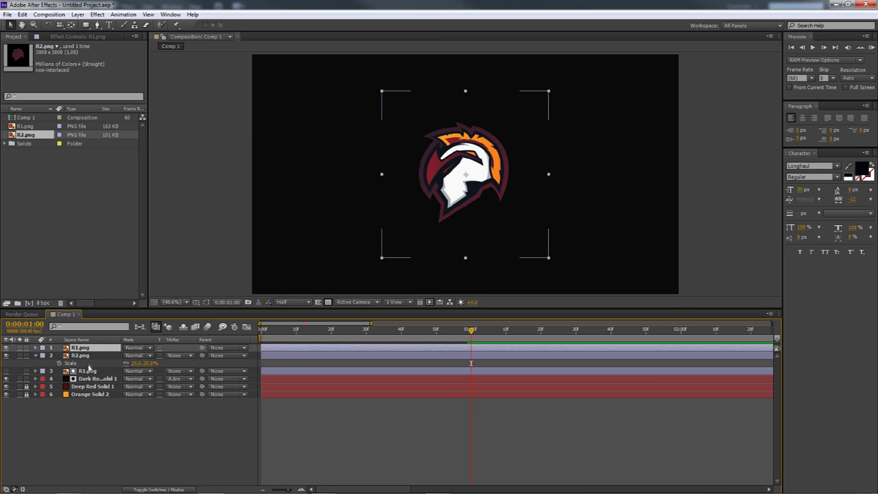
left_click(87, 371)
left_click_drag(64, 358, 94, 385)
left_click(87, 366, "ctrl")
left_click_drag(89, 369, 87, 345)
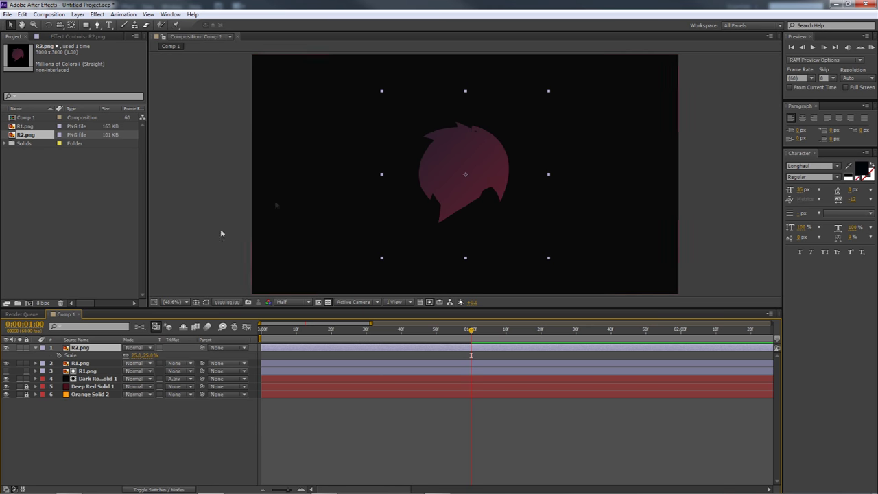
key("ctrl+bracketleft")
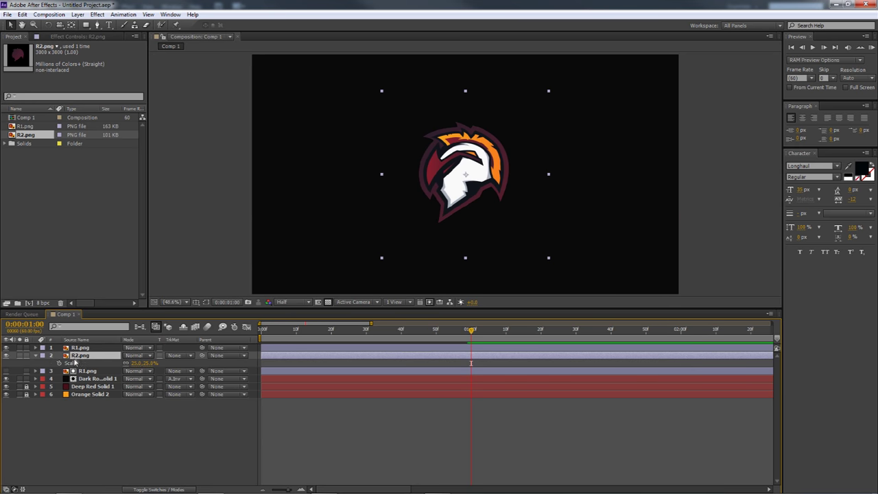
Apply Linear Wipe to the R2.png layer with a diagonal Wipe Angle and keyframe Transition Completion at 100% at 1 second
left_click(97, 14)
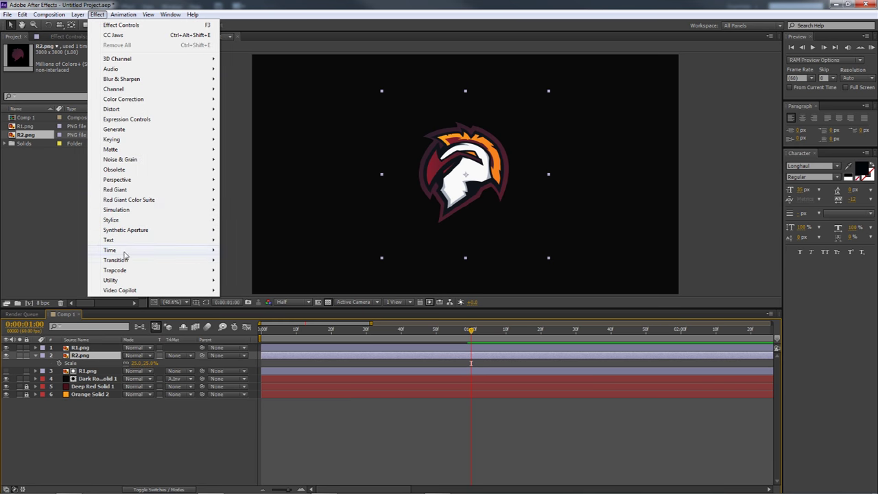
mouse_move(124, 261)
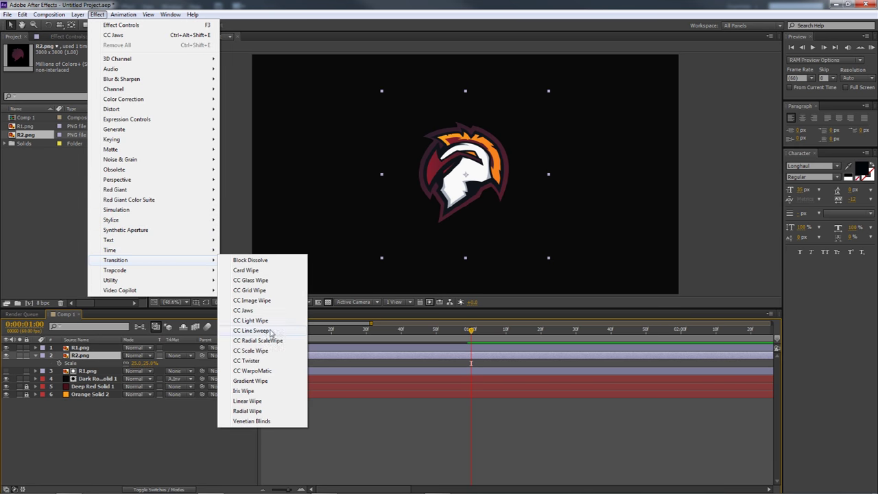
left_click(255, 401)
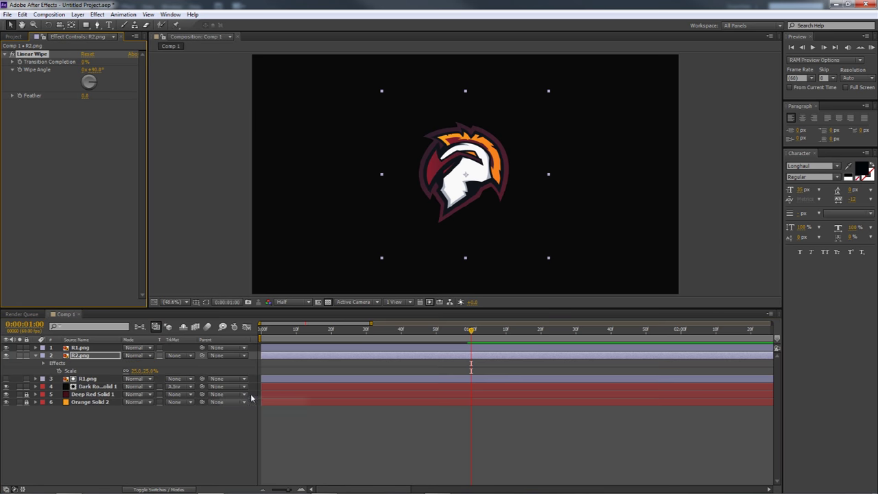
left_click_drag(85, 61, 2, 76)
left_click_drag(86, 65, 127, 62)
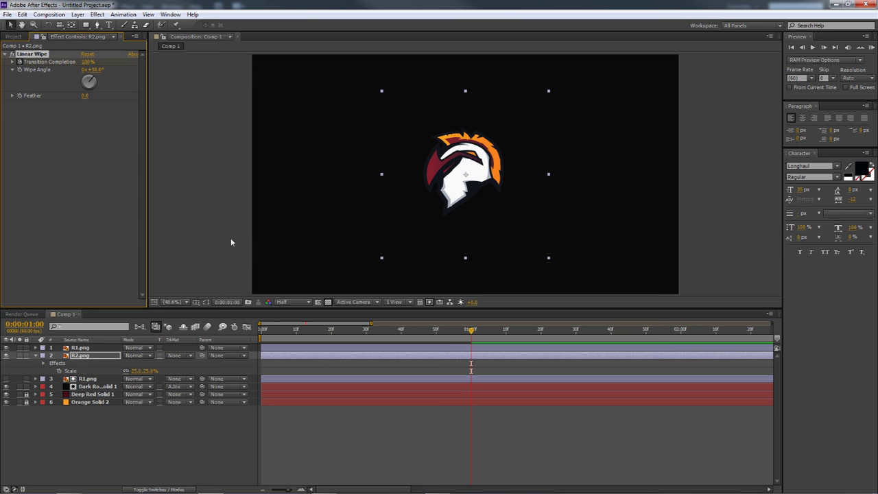
Keyframe Transition Completion at 0% at 0:00:01:20, reveal the R2.png layer's keyframes, and preview the wipe
left_click_drag(472, 332, 542, 333)
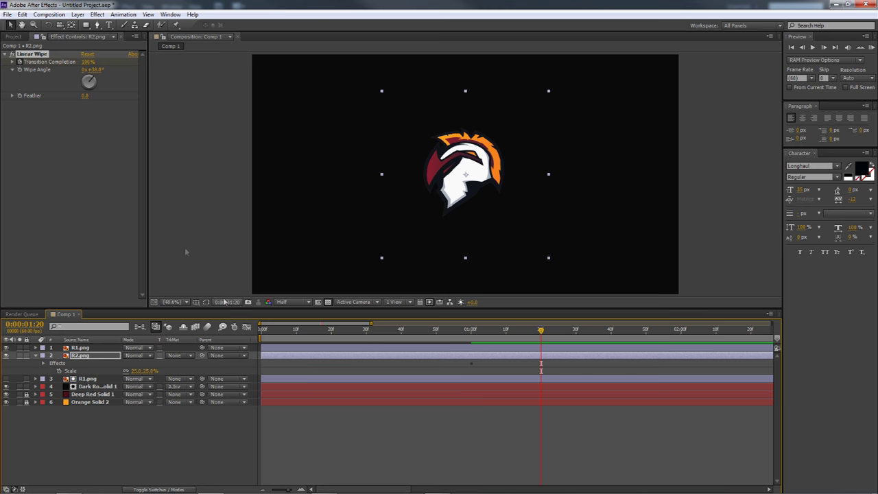
left_click_drag(86, 61, 65, 61)
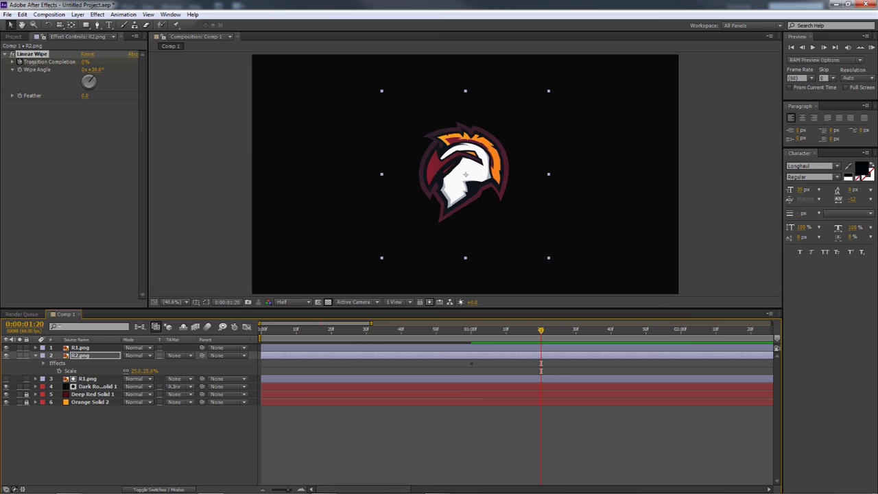
left_click_drag(539, 331, 551, 366)
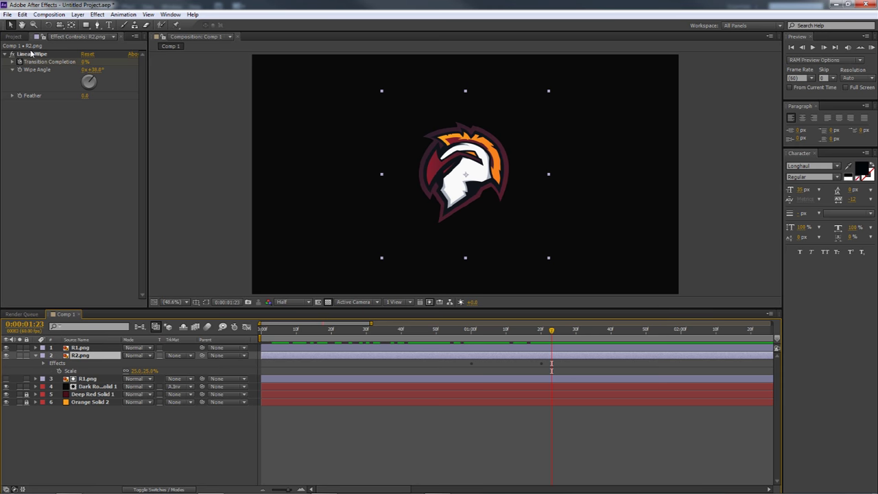
key("u")
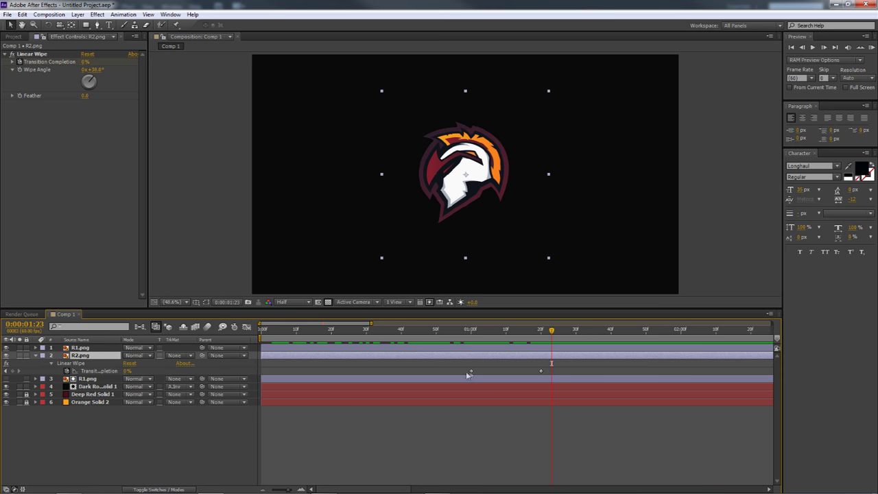
left_click(871, 47)
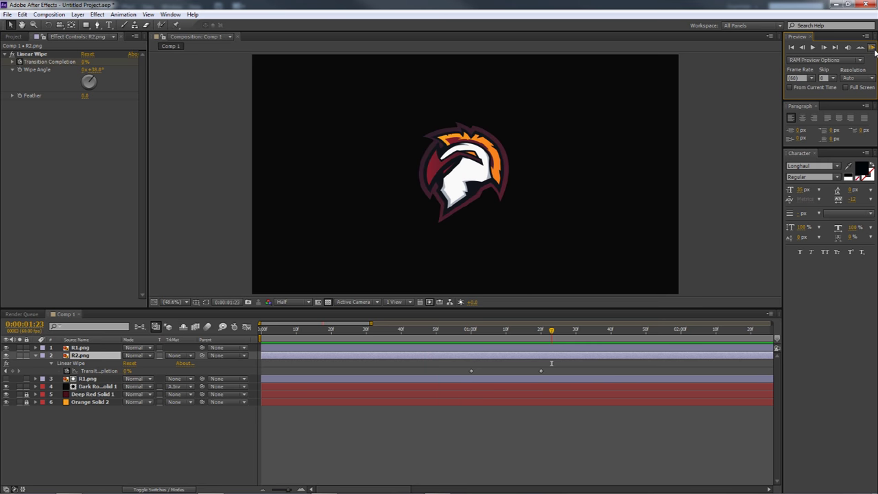
left_click(49, 14)
left_click(60, 20)
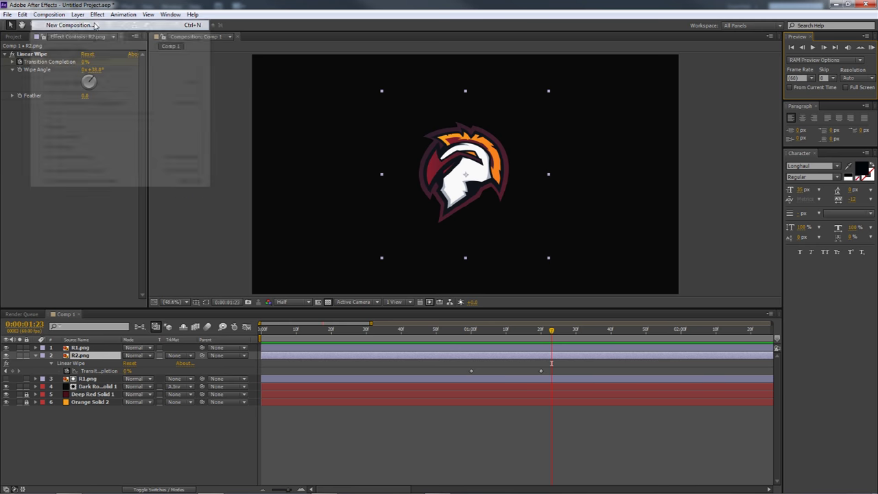
left_click_drag(275, 93, 493, 87)
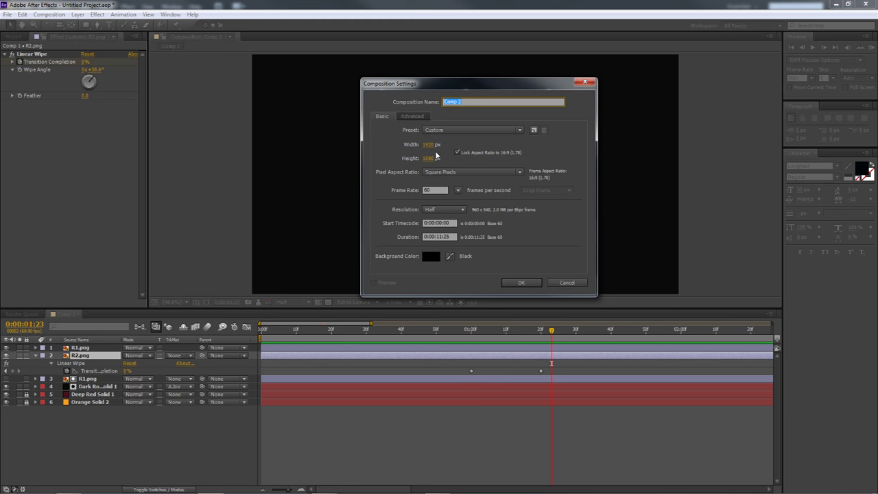
left_click(561, 282)
Scrub through the wipe and apply Easy Ease to both Transition Completion keyframes
key("Home")
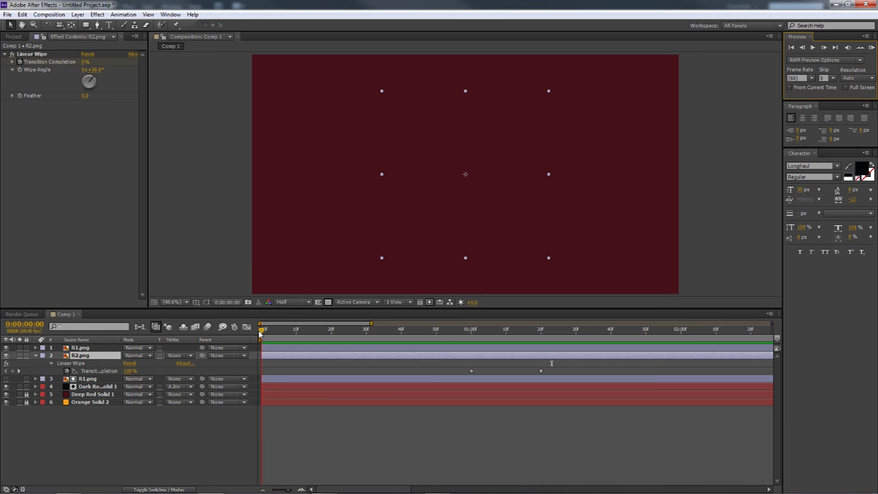
left_click(473, 334)
mouse_move(472, 336)
left_mouse_down()
mouse_move(547, 334)
mouse_move(485, 334)
left_mouse_up()
left_click(526, 334)
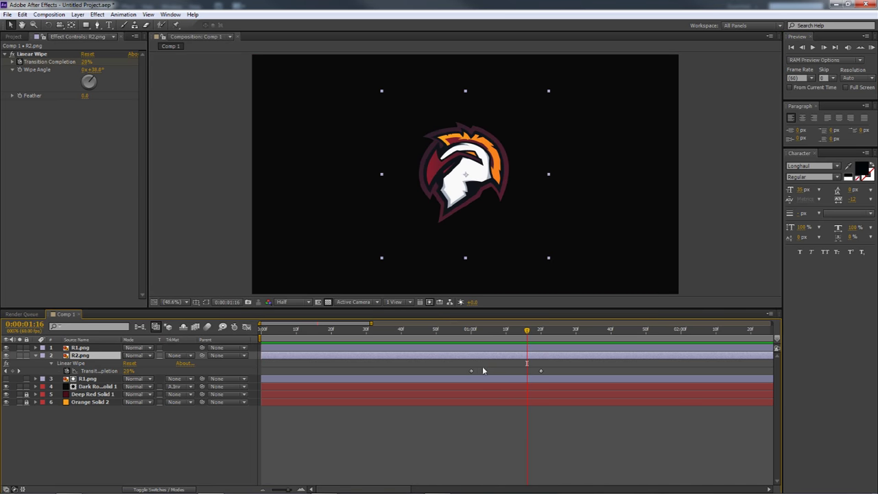
left_click_drag(461, 365, 542, 374)
right_click(541, 371)
mouse_move(597, 475)
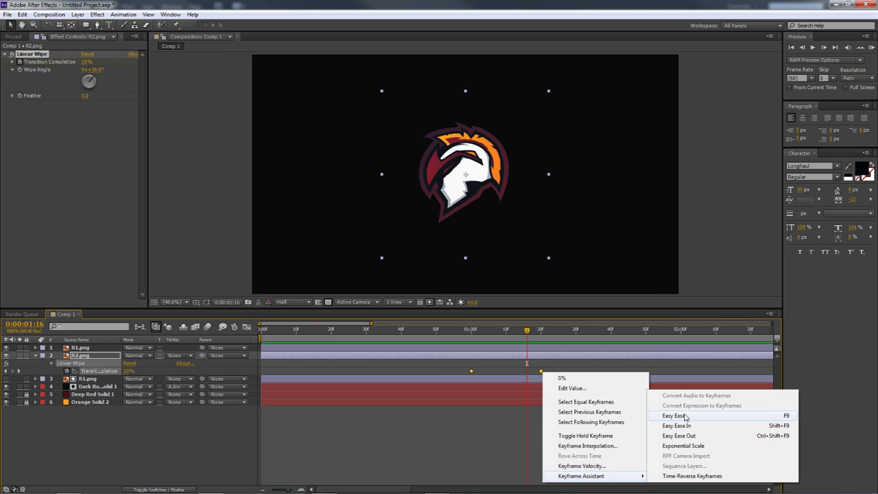
left_click(686, 417)
Lengthen the easing handles of both Transition Completion keyframes in the Graph Editor and preview the wipe
left_click(247, 327)
left_click(472, 354)
mouse_move(518, 353)
left_mouse_down()
mouse_move(530, 355)
mouse_move(514, 343)
mouse_move(516, 353)
left_mouse_up()
left_click(247, 327)
left_click(872, 47)
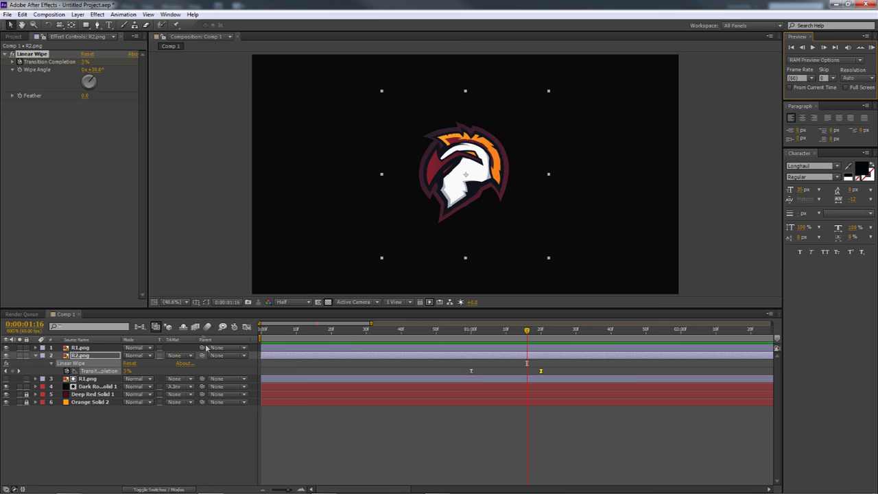
Shorten the easing handles of both Transition Completion keyframes in the speed graph to soften the curve, and preview the wipe
left_click_drag(514, 375, 464, 367)
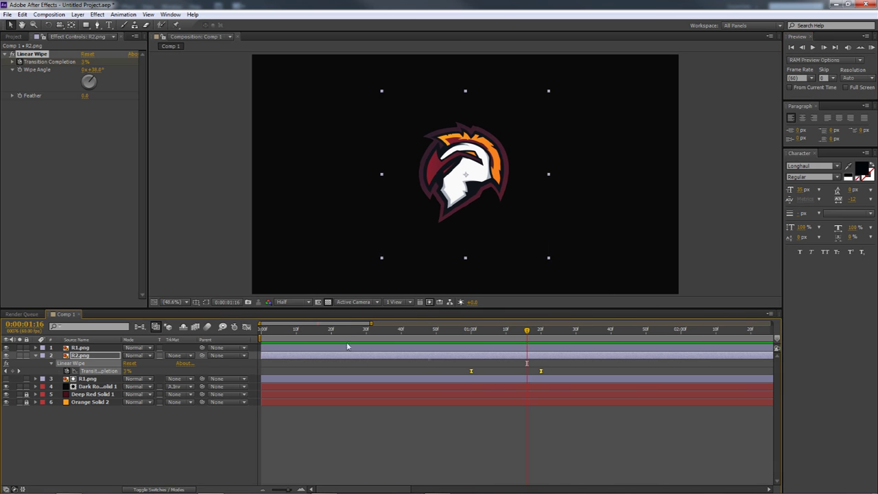
key("shift+F3")
left_click(478, 356)
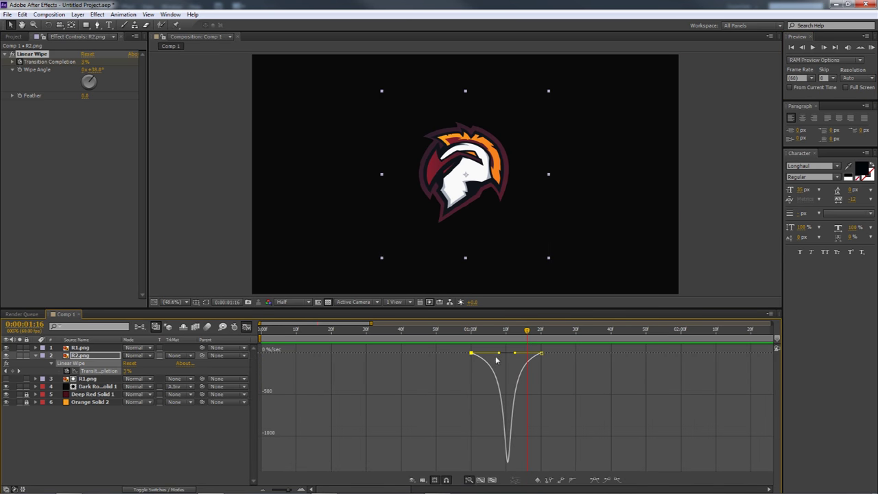
mouse_move(501, 355)
left_mouse_down()
mouse_move(482, 354)
mouse_move(528, 356)
mouse_move(491, 356)
left_mouse_up()
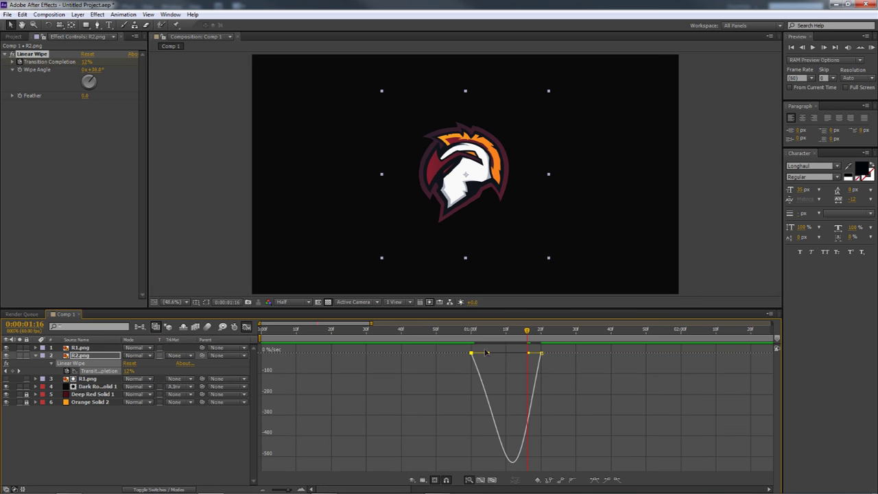
left_click(870, 48)
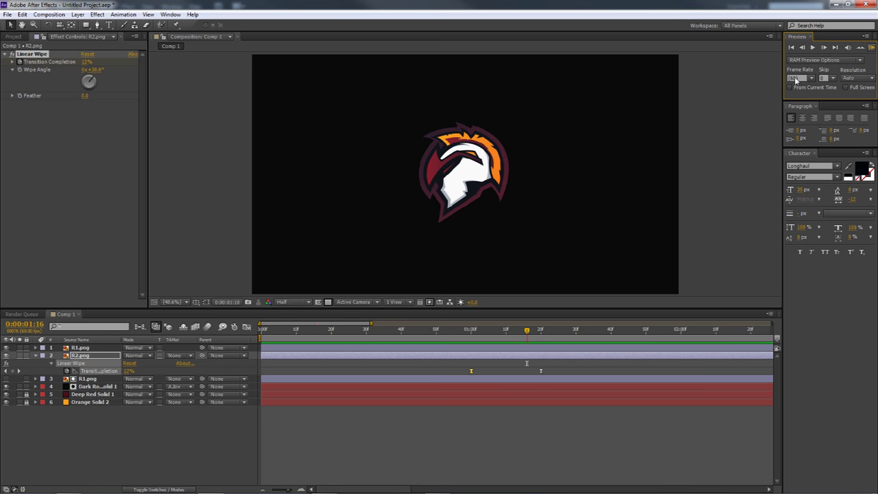
Show the composition's full duration in the timeline and scrub back through the intro to the first frame
left_click(279, 491)
left_click_drag(278, 491, 270, 489)
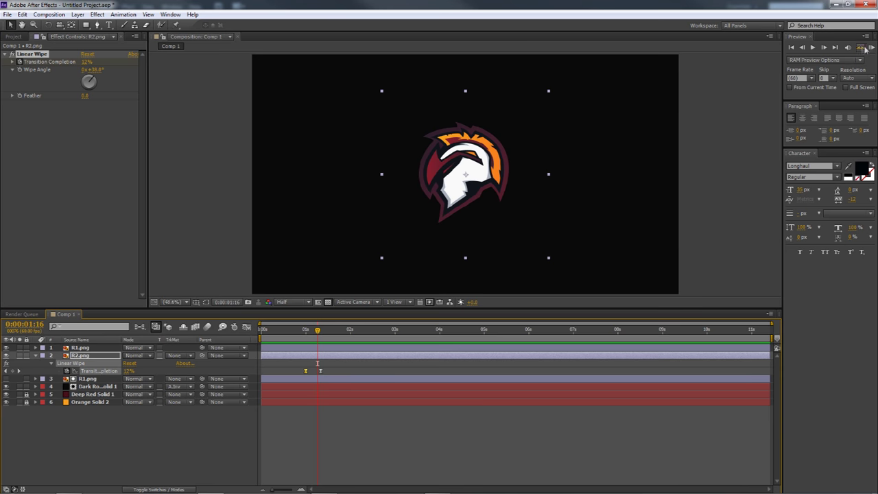
left_click_drag(310, 329, 279, 330)
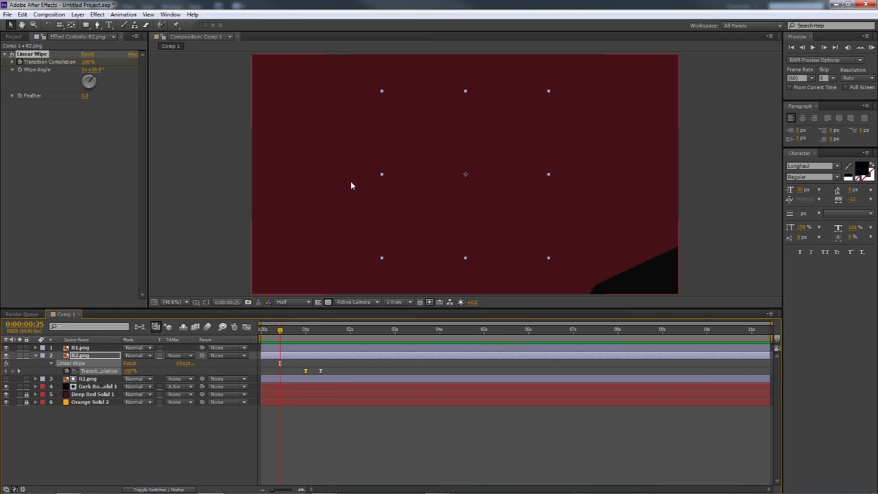
left_click_drag(280, 330, 262, 335)
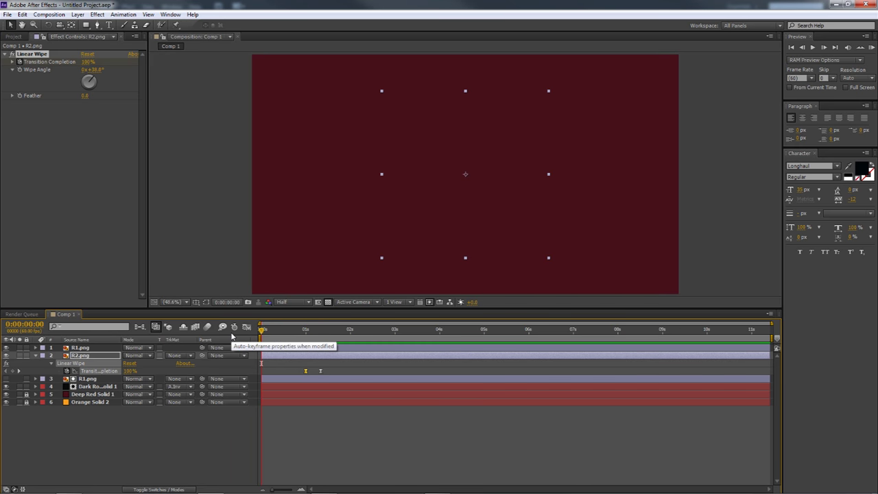